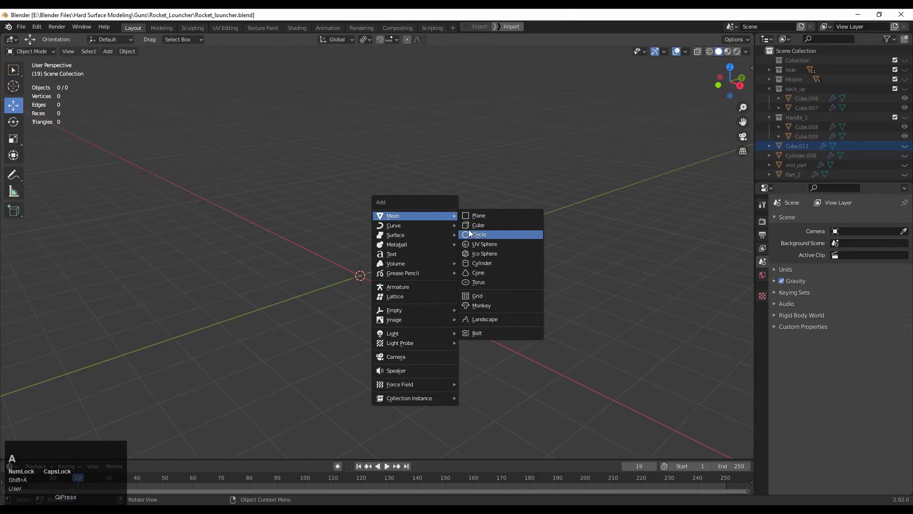
Add a cube and cut two evenly spaced edge loops in each horizontal direction, dividing its underside into a 3 by 3 grid
click(470, 225)
scroll(345, 246, up, 3)
shift+middle_drag(409, 273, 438, 222)
key(Tab)
click(424, 222)
click(395, 213)
right_click(394, 212)
shift+middle_drag(437, 222, 461, 157)
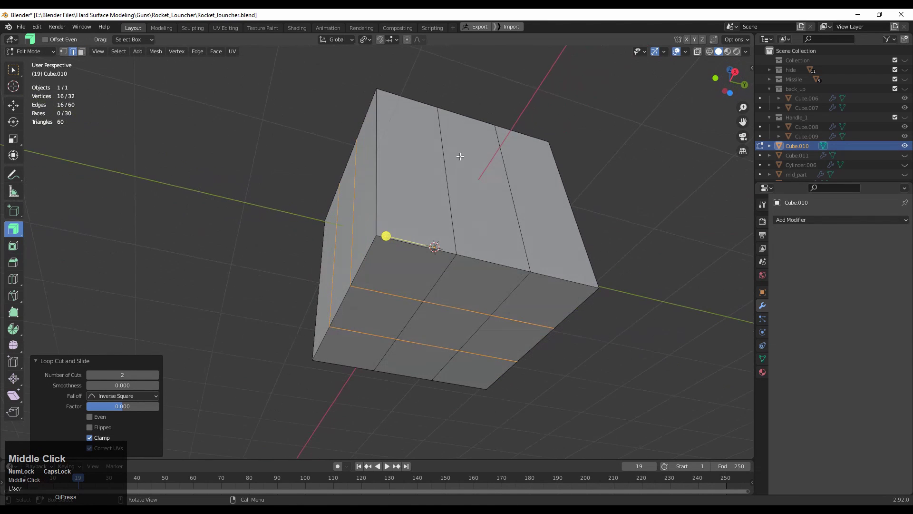
Select the cube's nine bottom faces and reshape them into a circle with the LoopTools Circle command
key(3)
drag(390, 352, 383, 362)
middle_drag(382, 362, 477, 296)
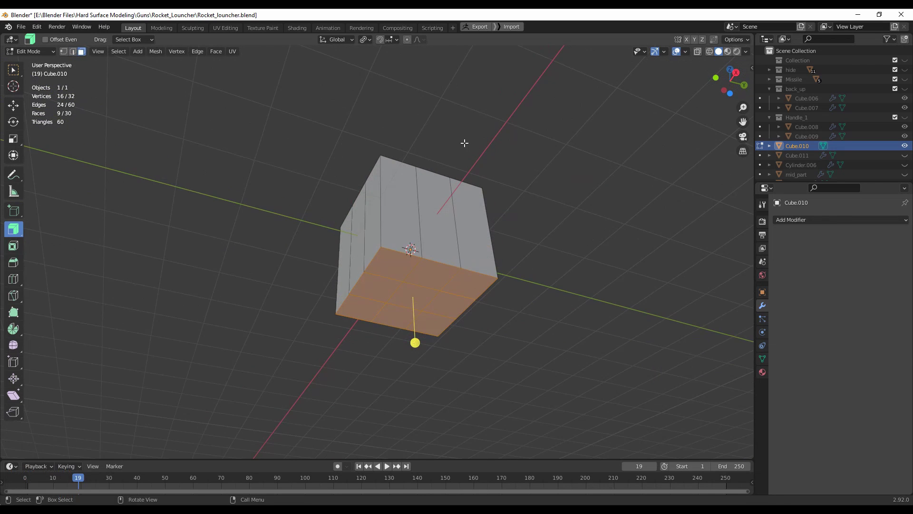
right_click(464, 140)
mouse_move(474, 139)
click(505, 147)
middle_drag(509, 193, 577, 280)
Scale the circular bottom faces to 0.6 and raise them 1.2 m along Z
key(s)
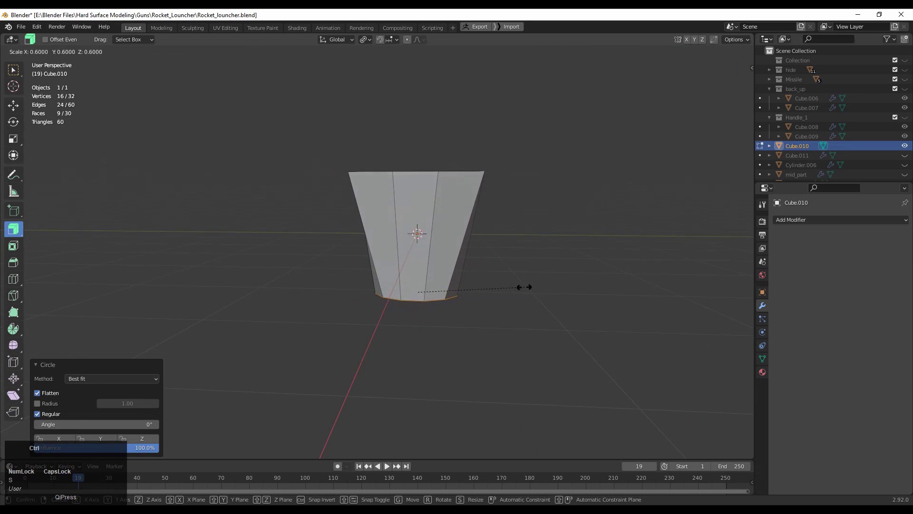
click(522, 288)
click(728, 83)
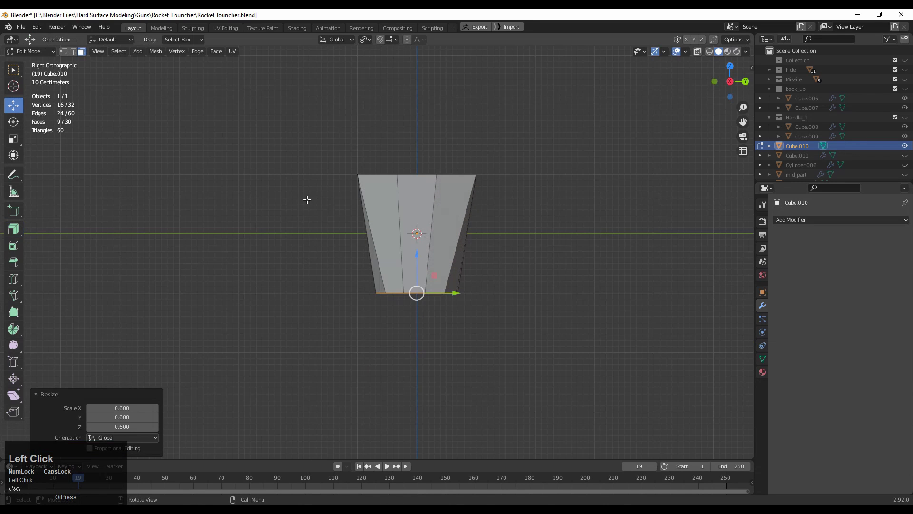
ctrl+drag(414, 250, 421, 177)
middle_drag(420, 177, 627, 190)
Scale the circular bottom faces to 0.88 and extrude them 0.2 m downward
key(KP_3)
key(s)
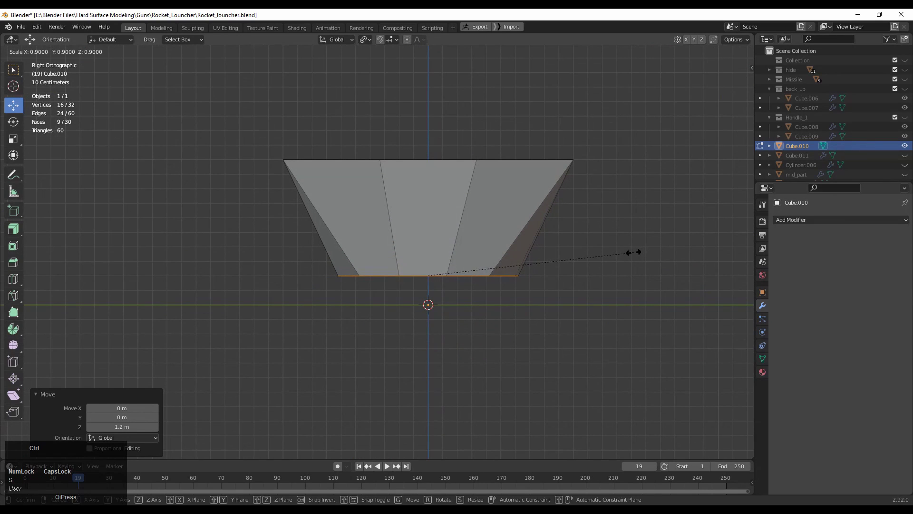
click(582, 261)
ctrl+middle_drag(571, 259, 444, 230)
shift+middle_drag(438, 192, 436, 167)
key(e)
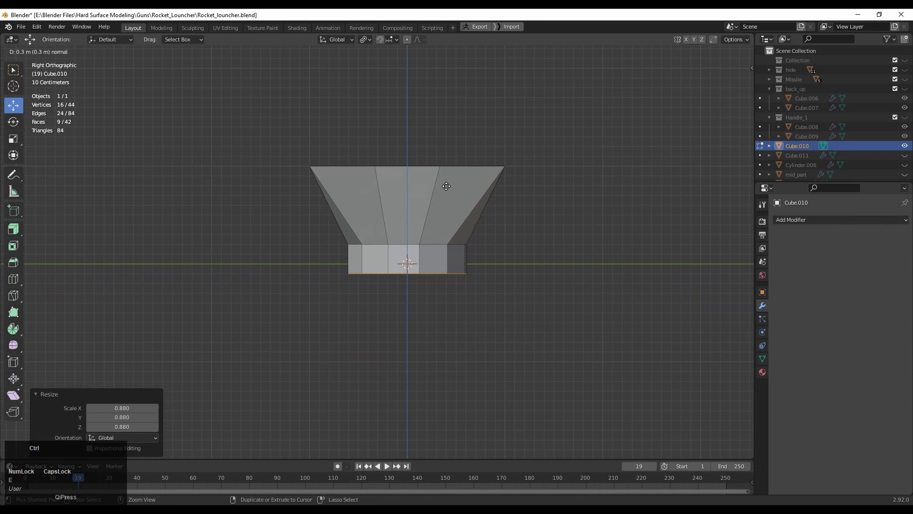
click(446, 177)
Move the extruded bottom faces far down to form a long shaft and scale them narrower
ctrl+middle_drag(481, 245, 438, 286)
shift+middle_drag(438, 287, 421, 188)
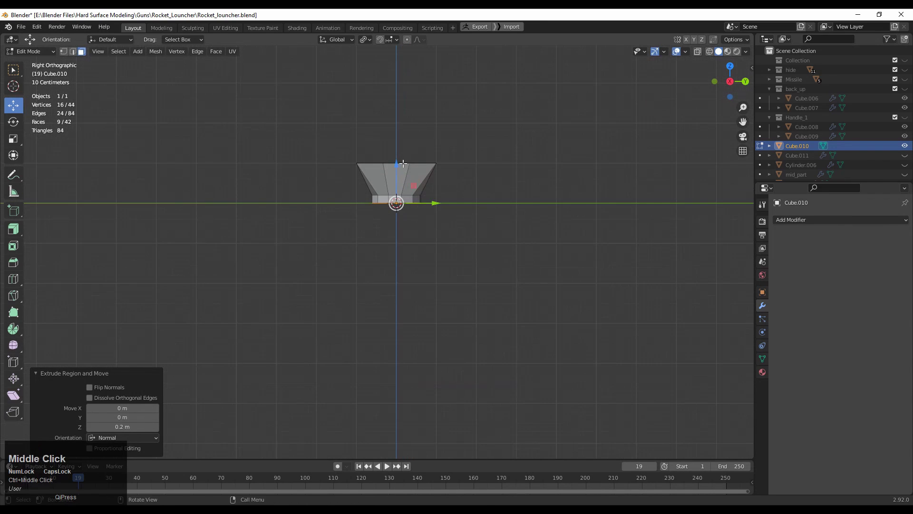
ctrl+drag(401, 165, 401, 296)
ctrl+drag(399, 331, 399, 332)
shift+middle_drag(519, 316, 521, 271)
key(s)
click(508, 298)
ctrl+drag(400, 275, 407, 245)
ctrl+middle_drag(414, 247, 428, 205)
drag(429, 284, 429, 281)
Rescale the shaft's bottom faces to refine its taper
shift+middle_drag(443, 339, 495, 252)
shift+middle_drag(533, 260, 522, 249)
ctrl+middle_drag(514, 153, 577, 190)
key(s)
click(511, 304)
key(s)
click(548, 318)
Inset the shaft's bottom faces and extrude them 0.3 m downward as a narrower section
key(i)
click(594, 327)
key(s)
click(594, 220)
middle_drag(594, 220, 457, 218)
key(e)
click(446, 332)
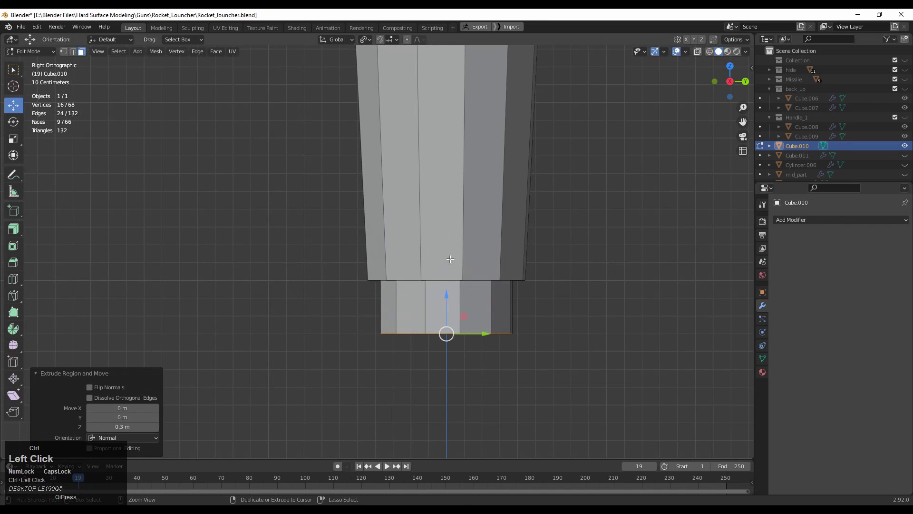
Taper the narrower section by scaling its bottom faces to 0.95
key(s)
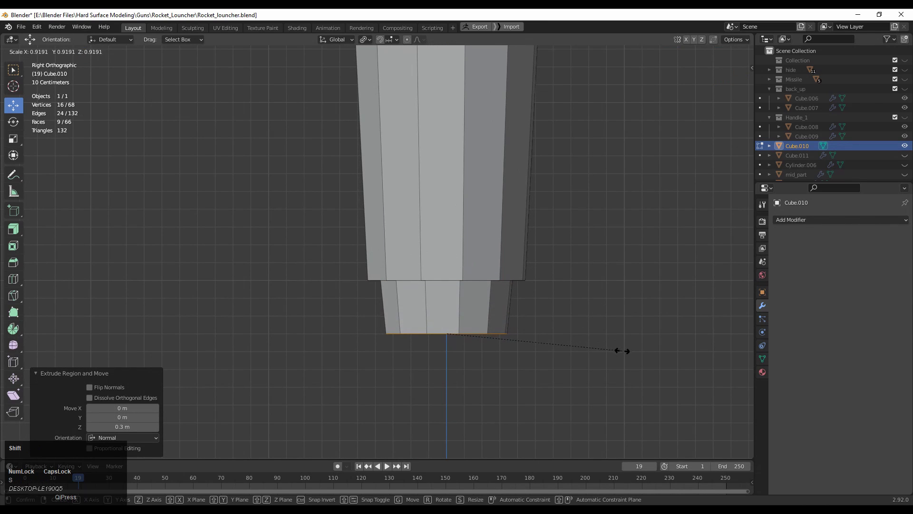
shift+click(678, 362)
shift+middle_drag(550, 240, 556, 293)
ctrl+middle_drag(555, 293, 505, 325)
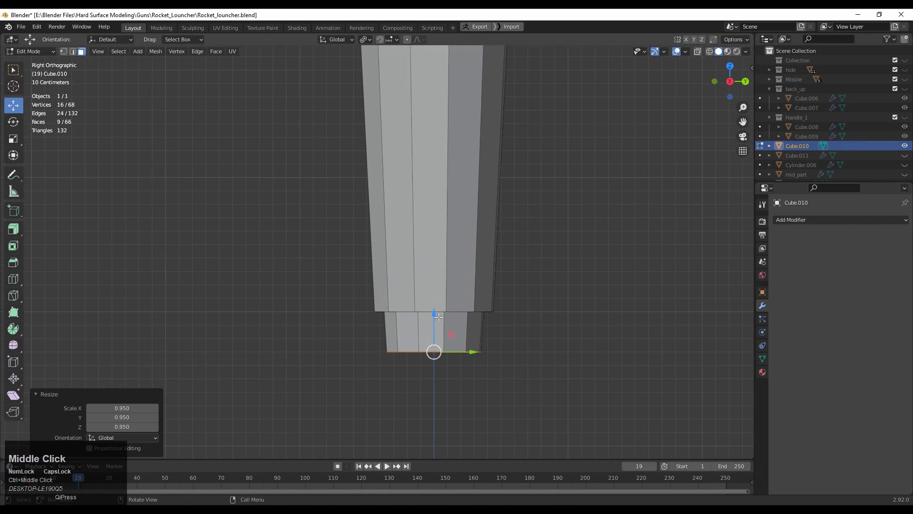
ctrl+drag(434, 315, 433, 330)
click(432, 316)
Inset the bottom faces by about 0.056 m and extrude them 0.2 m downward as another step
middle_drag(597, 366, 629, 300)
key(i)
click(614, 292)
middle_drag(613, 267, 639, 330)
click(723, 80)
shift+middle_drag(642, 173, 633, 128)
ctrl+middle_drag(499, 314, 482, 265)
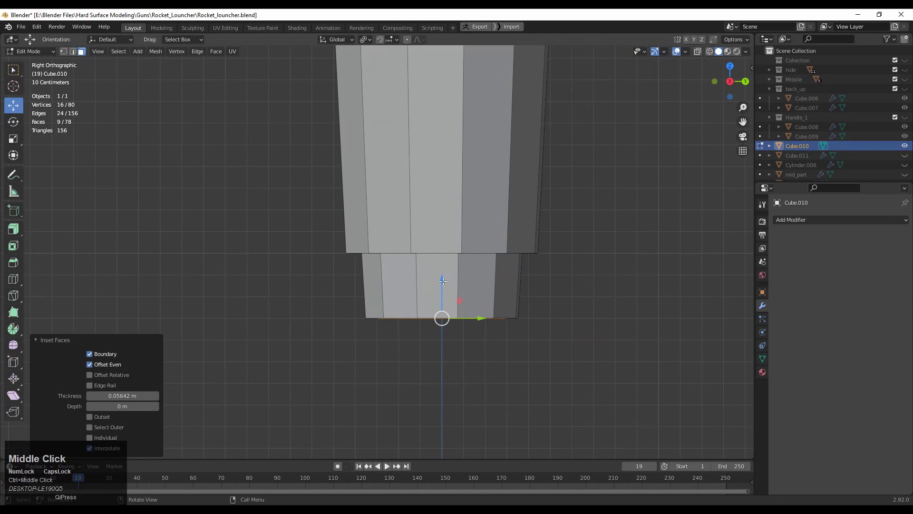
key(e)
click(587, 351)
Scale the lowest step's bottom faces to 0.968 and raise them about 0.056 m along Z
key(s)
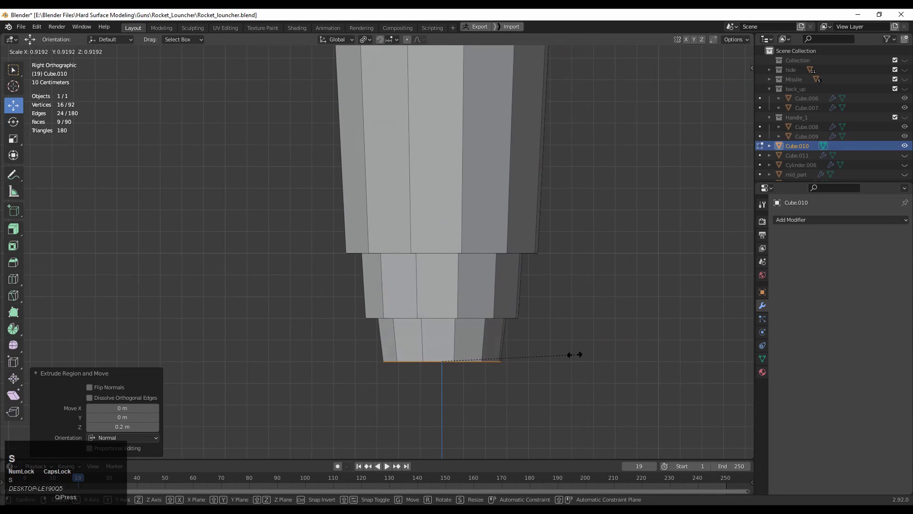
click(547, 363)
middle_drag(547, 363, 411, 272)
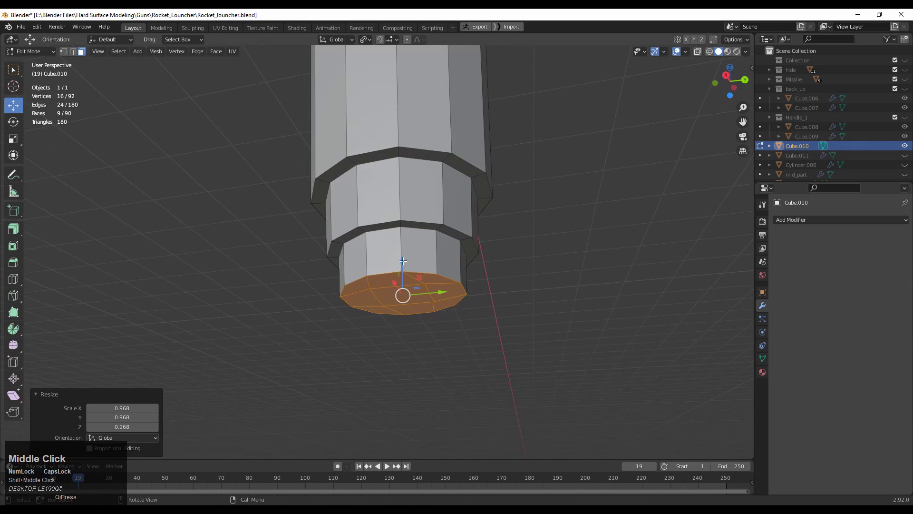
drag(403, 261, 403, 247)
middle_drag(402, 246, 475, 273)
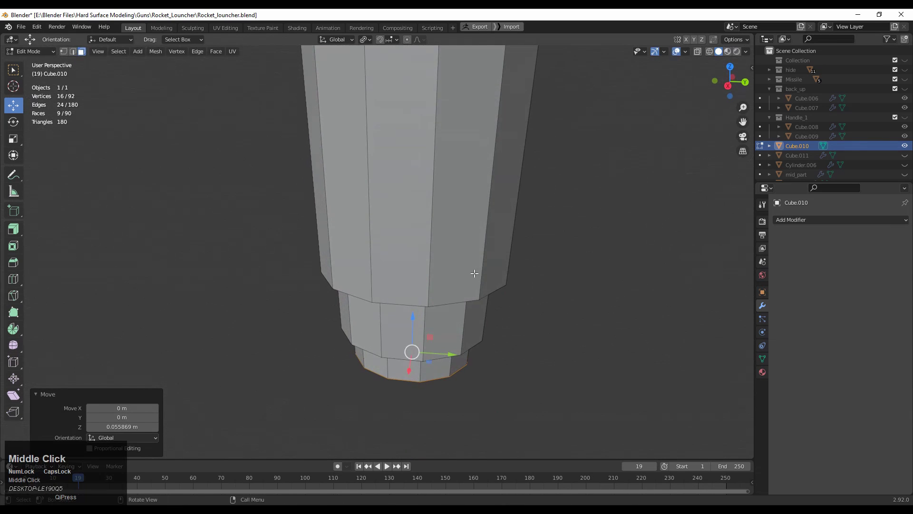
Extrude the bottom faces once more, then narrow and raise them to form a short bevelled tip
click(728, 85)
scroll(485, 285, up, 1)
shift+middle_drag(476, 320, 460, 254)
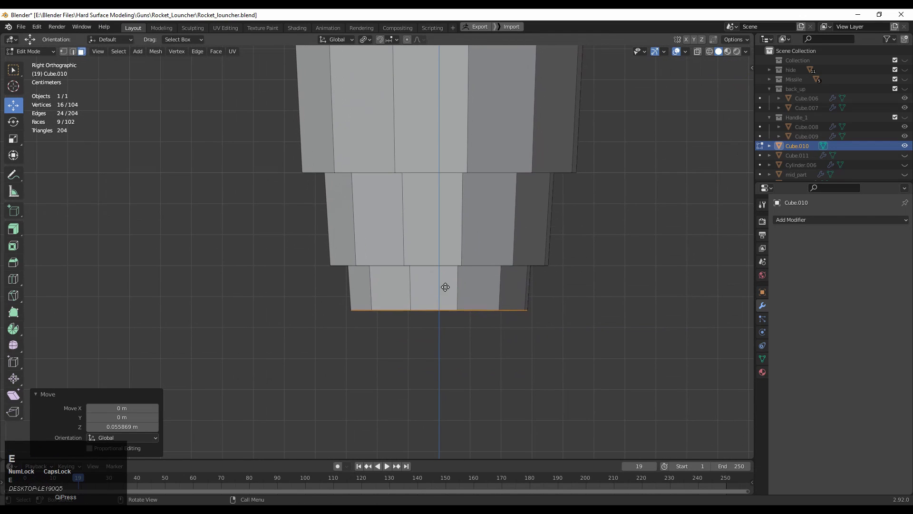
click(438, 340)
key(s)
ctrl+click(547, 316)
drag(439, 304, 434, 287)
key(s)
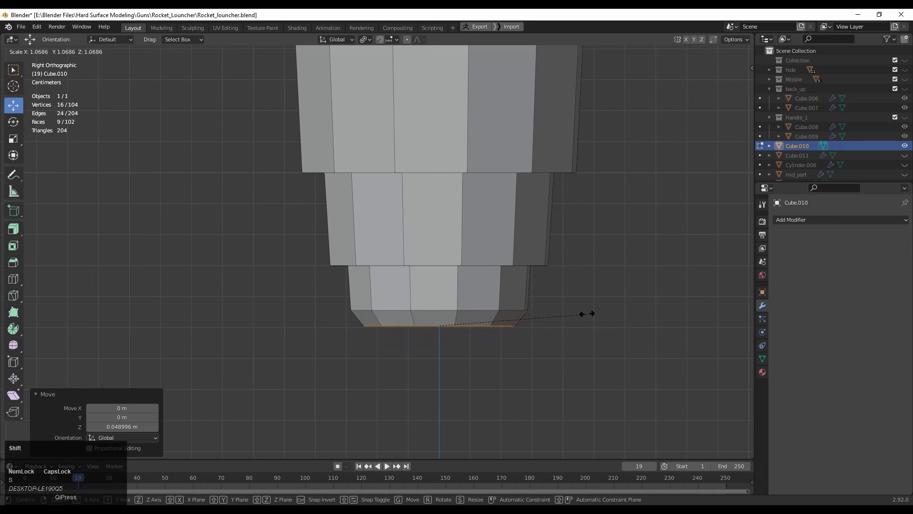
click(590, 313)
ctrl+middle_drag(583, 311, 573, 291)
drag(455, 314, 457, 295)
Select the square top faces of the model and extrude them upward into a plate
scroll(527, 222, down, 6)
click(536, 241)
shift+middle_drag(529, 183, 500, 344)
drag(502, 305, 329, 198)
middle_drag(333, 200, 380, 166)
click(727, 86)
scroll(457, 181, up, 2)
shift+middle_drag(441, 177, 462, 216)
key(e)
ctrl+click(452, 184)
Adjust the plate's thickness by moving its top faces vertically
ctrl+drag(490, 235, 502, 189)
ctrl+middle_drag(502, 189, 441, 218)
shift+drag(440, 218, 438, 235)
ctrl+middle_drag(439, 236, 469, 318)
click(549, 280)
Select the ring of faces around the long shaft and inset it by about 0.035 m
ctrl+middle_drag(504, 328, 471, 209)
middle_drag(471, 209, 471, 257)
click(405, 233)
alt+click(417, 228)
middle_drag(542, 230, 552, 247)
key(i)
click(584, 250)
Select the side face rings of the two lower steps and inset them by about 0.013 m
shift+middle_drag(552, 248, 566, 142)
ctrl+middle_drag(566, 142, 561, 112)
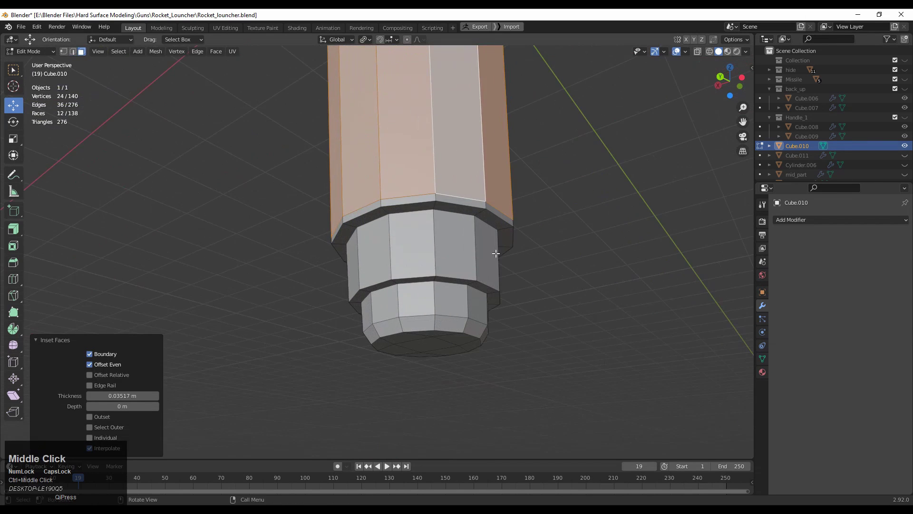
alt+click(437, 267)
middle_drag(548, 276, 551, 191)
key(i)
click(552, 240)
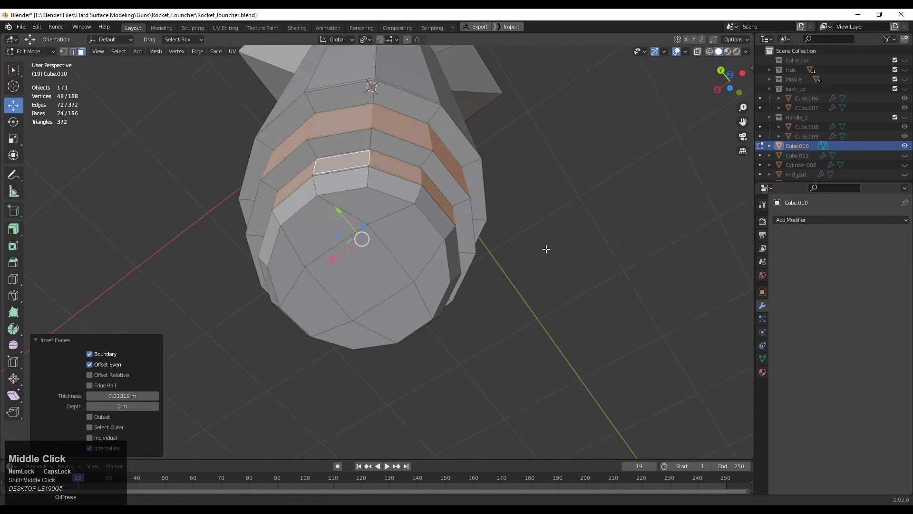
Select the two ledge face rings and the bevelled tip ring, and inset them by about 0.005 m
shift+middle_drag(547, 249, 544, 340)
ctrl+middle_drag(544, 340, 528, 257)
alt+click(499, 213)
alt+shift+click(427, 298)
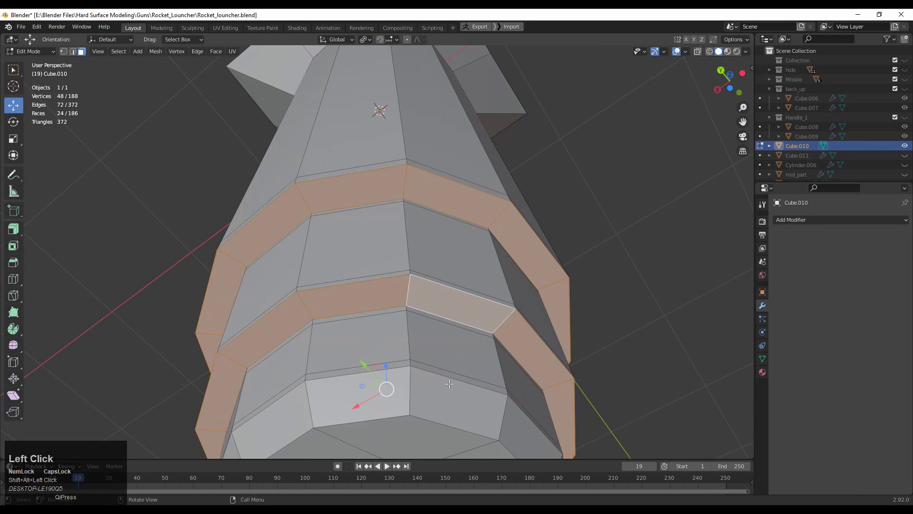
shift+middle_drag(450, 384, 430, 287)
alt+shift+click(386, 250)
middle_drag(477, 143, 497, 218)
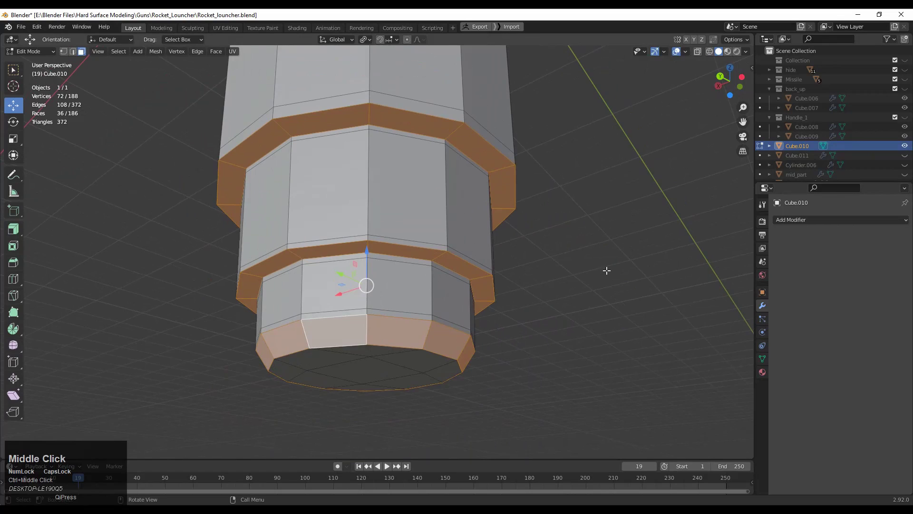
key(i)
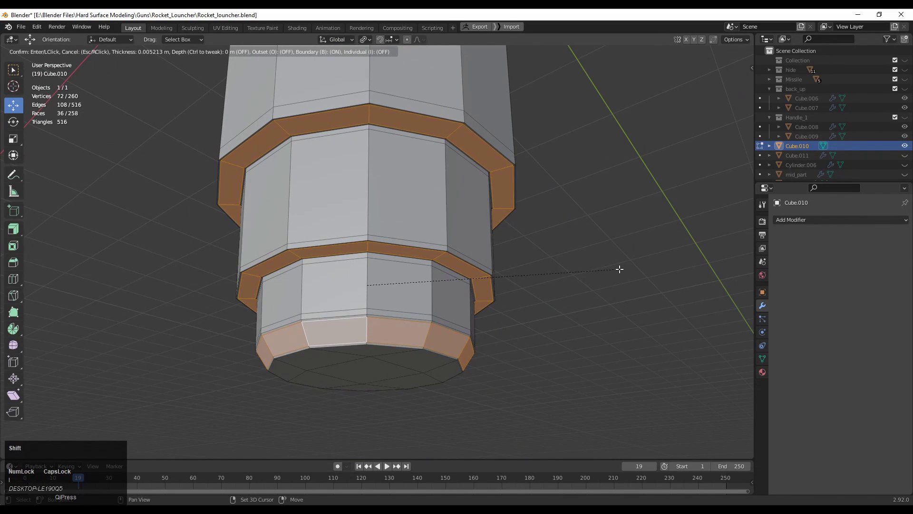
click(620, 268)
Select the nine faces on the tip's underside and inset them slightly
middle_drag(612, 273, 508, 295)
click(617, 289)
drag(363, 331, 363, 330)
middle_drag(362, 330, 358, 250)
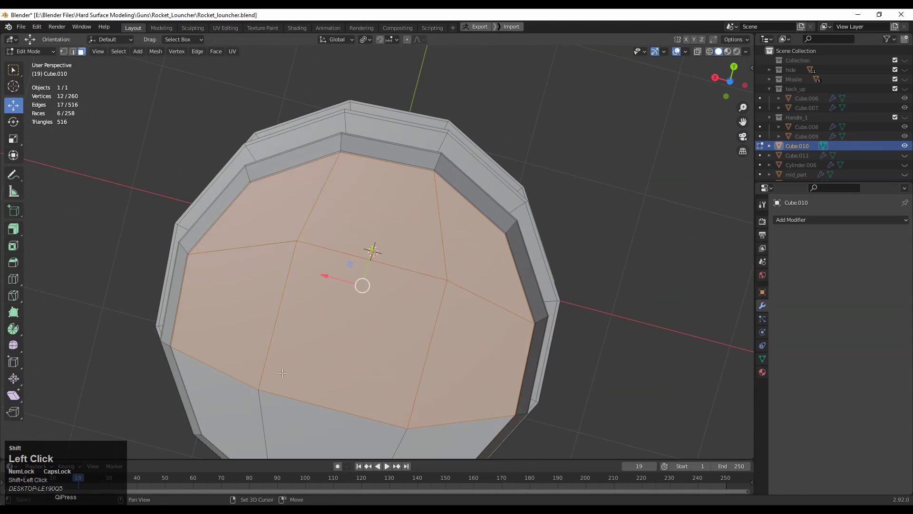
shift+middle_drag(282, 373, 358, 256)
shift+middle_drag(480, 205, 370, 206)
key(i)
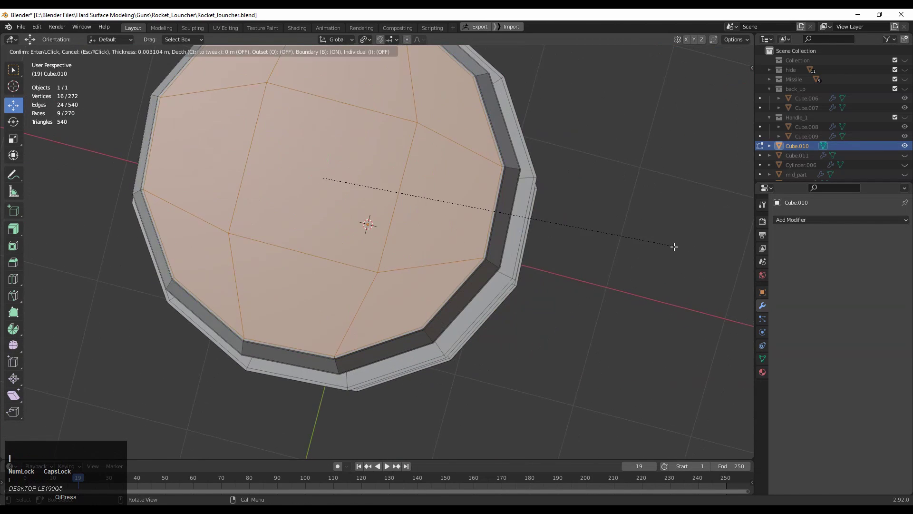
click(651, 249)
Add an edge loop near the plate's upper edge with factor -0.8 and another near its lower edge
middle_drag(561, 157, 496, 266)
click(556, 174)
click(570, 159)
ctrl+middle_drag(496, 266, 483, 200)
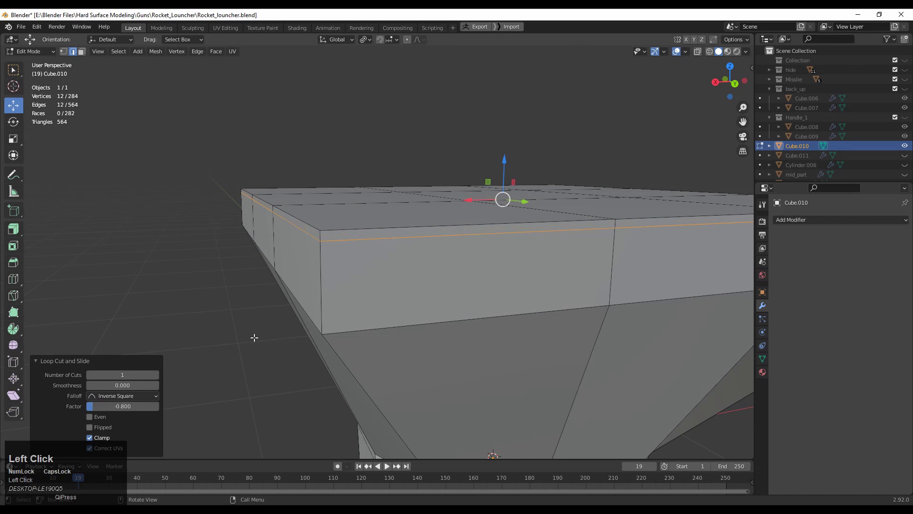
click(327, 251)
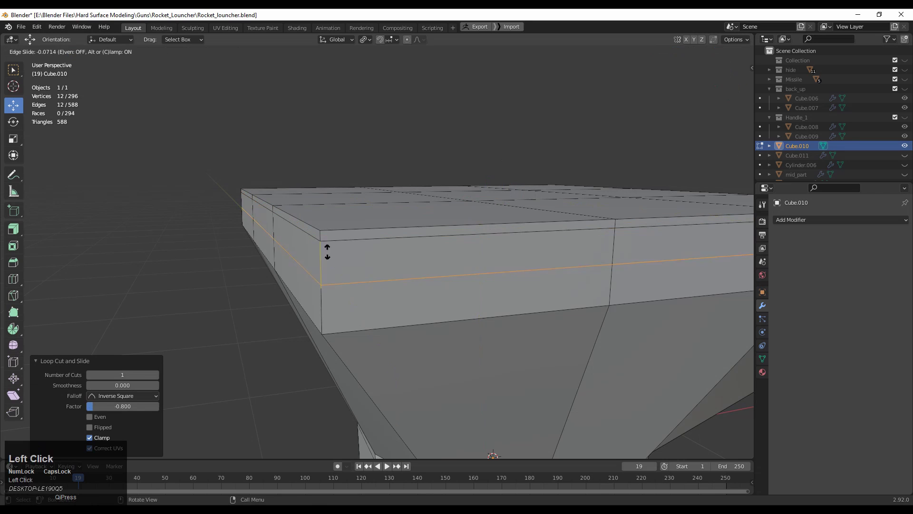
click(319, 290)
Select the plate's nine top faces and inset them twice, the first time by about 0.024 m
middle_drag(319, 290, 306, 268)
key(3)
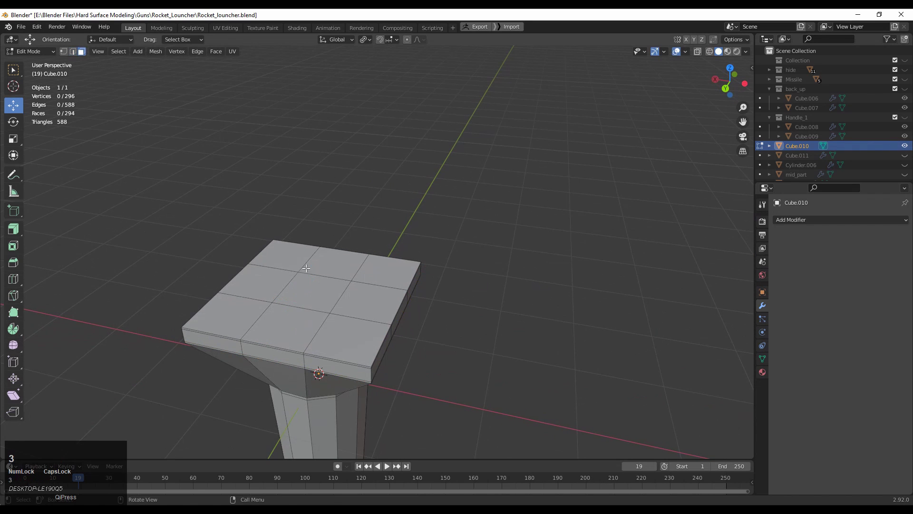
ctrl+middle_drag(379, 323, 459, 261)
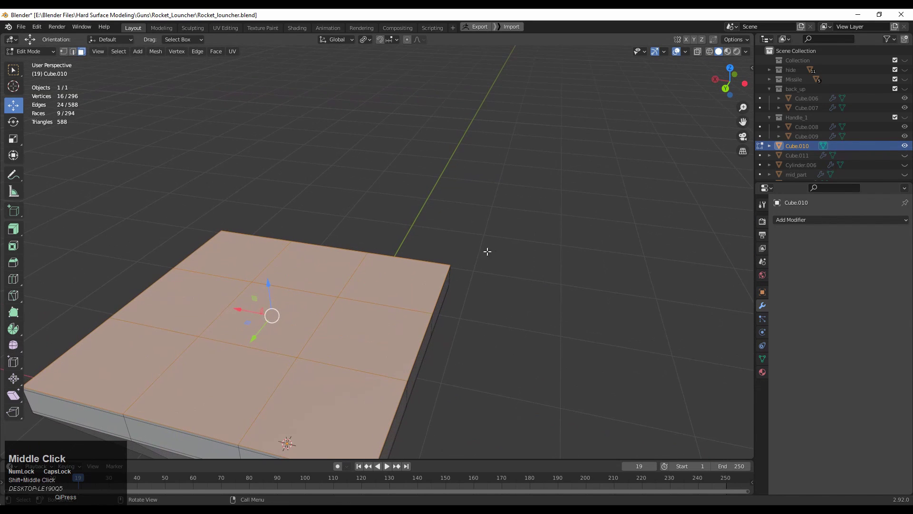
key(i)
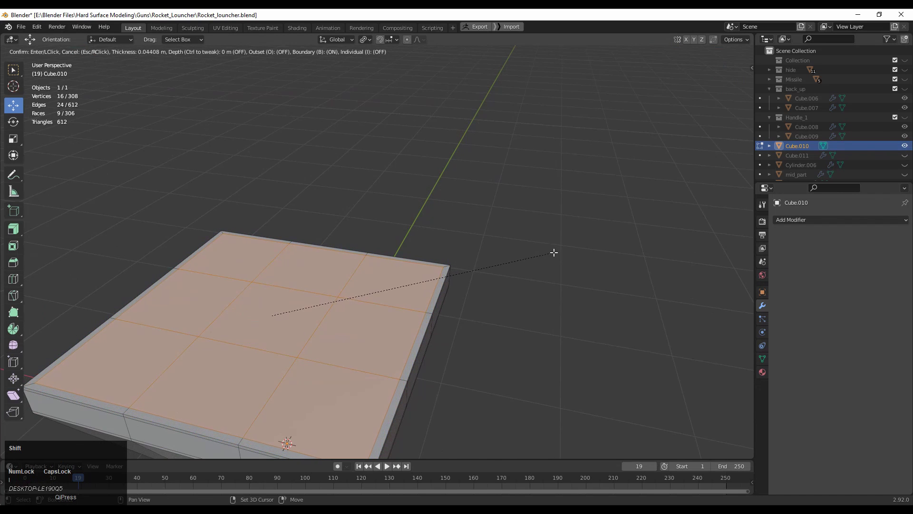
click(584, 250)
middle_drag(584, 250, 617, 212)
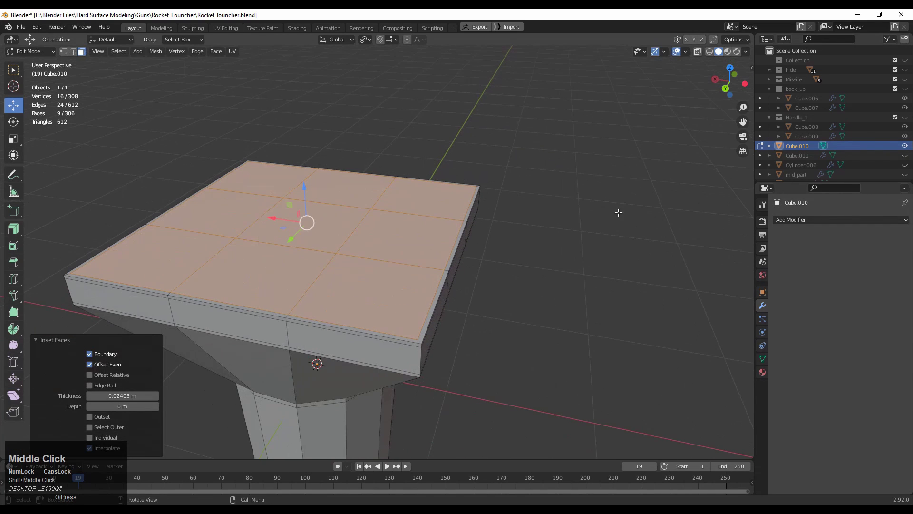
key(i)
click(544, 241)
middle_drag(545, 241, 373, 287)
Lengthen the shaft by selecting all the lower-end vertices through X-ray and moving them -0.5 m along Z
key(Tab)
click(732, 83)
key(Tab)
middle_drag(482, 191, 578, 238)
click(724, 90)
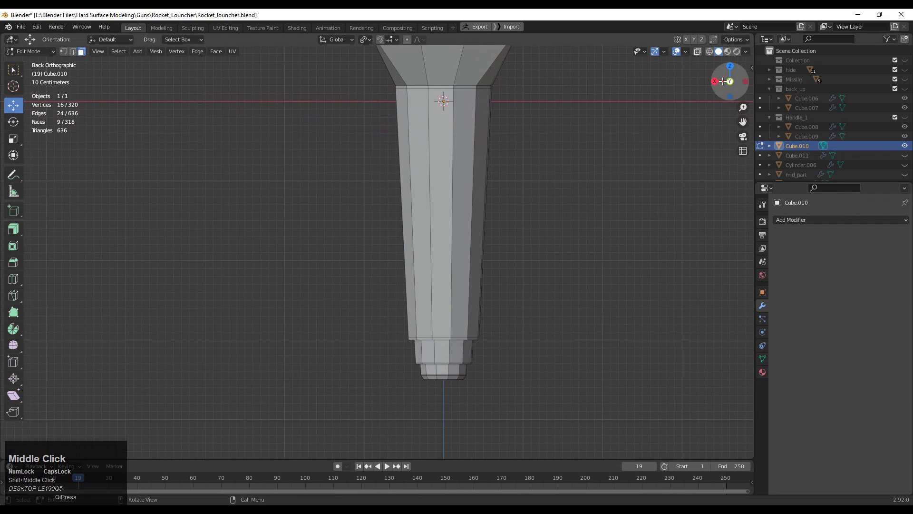
click(699, 52)
key(1)
drag(569, 233, 365, 406)
ctrl+drag(444, 328, 439, 369)
click(700, 50)
Cut five evenly spaced edge loops around the long shaft
ctrl+middle_drag(498, 234, 478, 229)
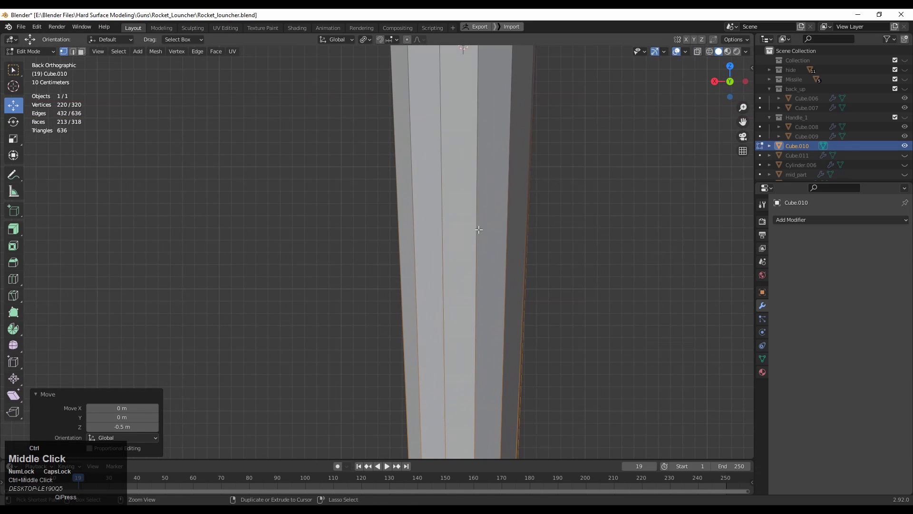
click(470, 208)
right_click(470, 208)
shift+middle_drag(585, 218, 555, 156)
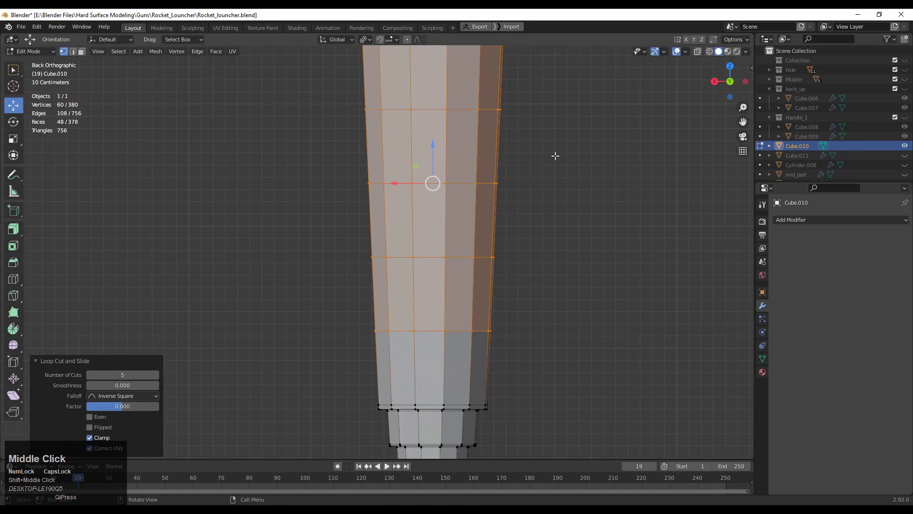
Add one centred edge loop between the lowest cut and the shaft's bottom edge
key(2)
key(ctrl+r)
click(445, 338)
right_click(443, 333)
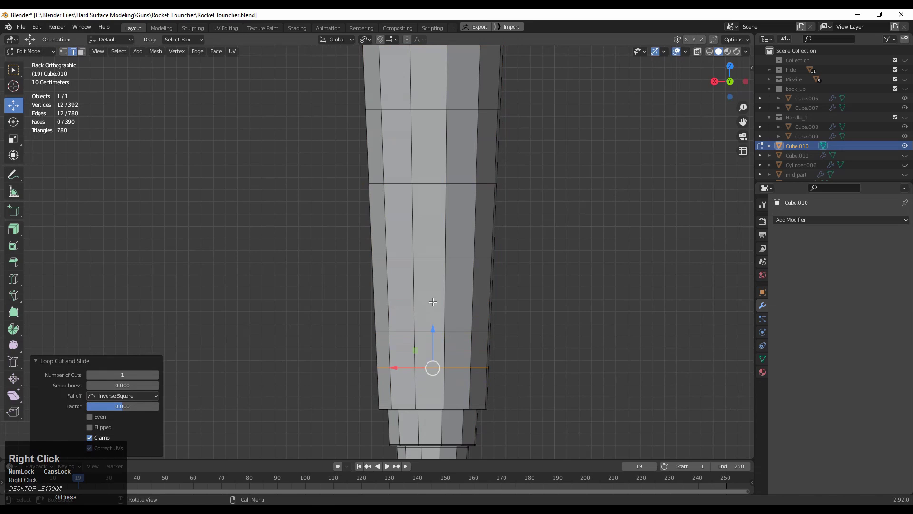
Add centred edge loops in the next two sections above the lowest shaft cut
click(444, 297)
right_click(446, 290)
click(447, 233)
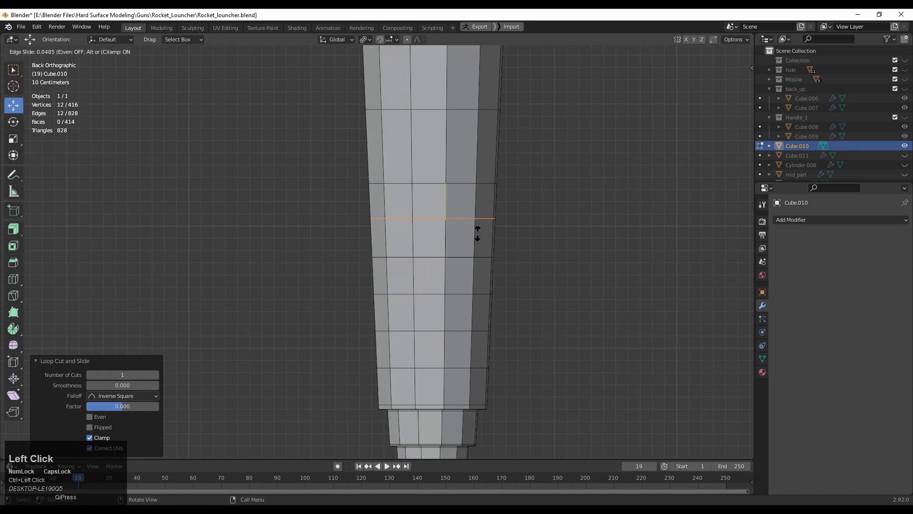
right_click(525, 244)
Select the five lowest edge loops of the long shaft and bevel them with a width of 0.08 m
alt+click(464, 235)
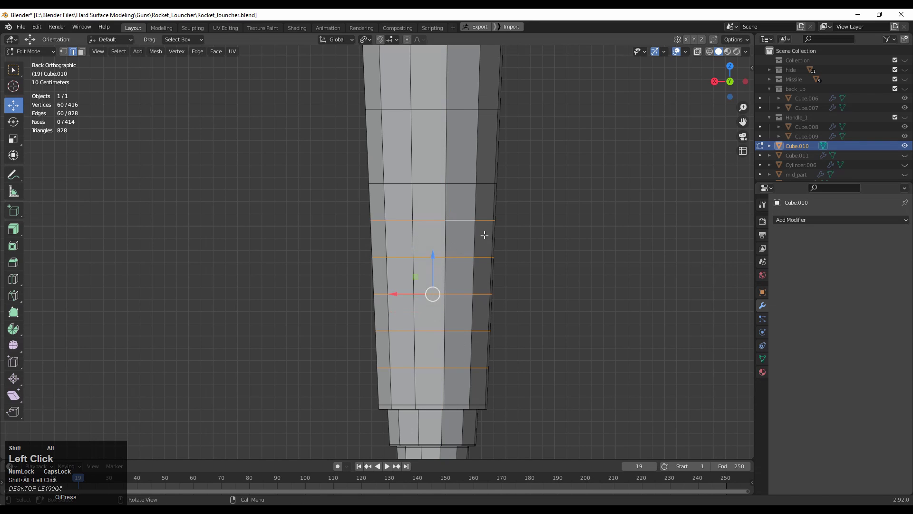
middle_drag(484, 235, 480, 245)
middle_drag(409, 310, 399, 347)
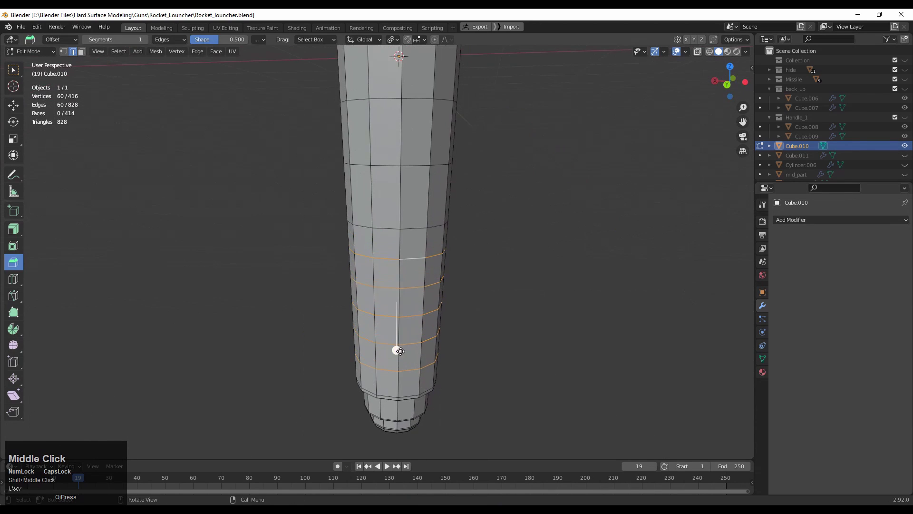
drag(398, 350, 397, 378)
middle_drag(398, 378, 356, 390)
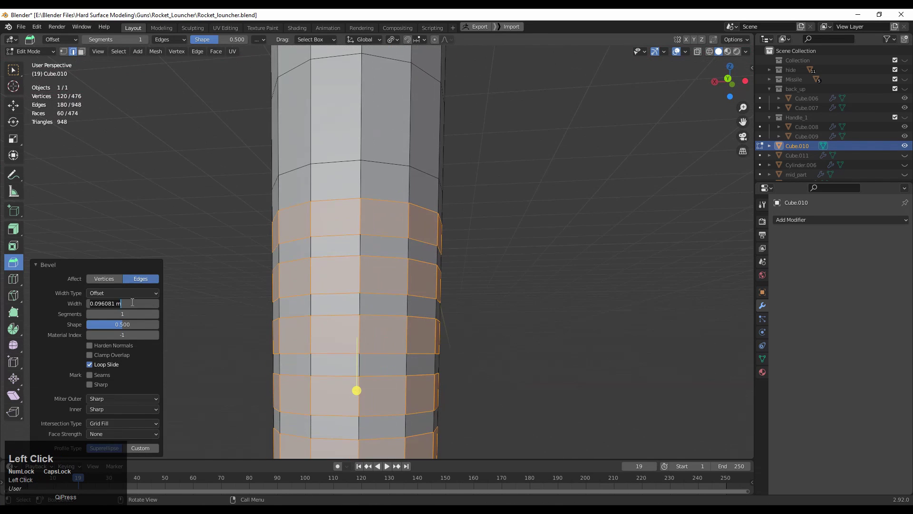
middle_drag(336, 291, 341, 312)
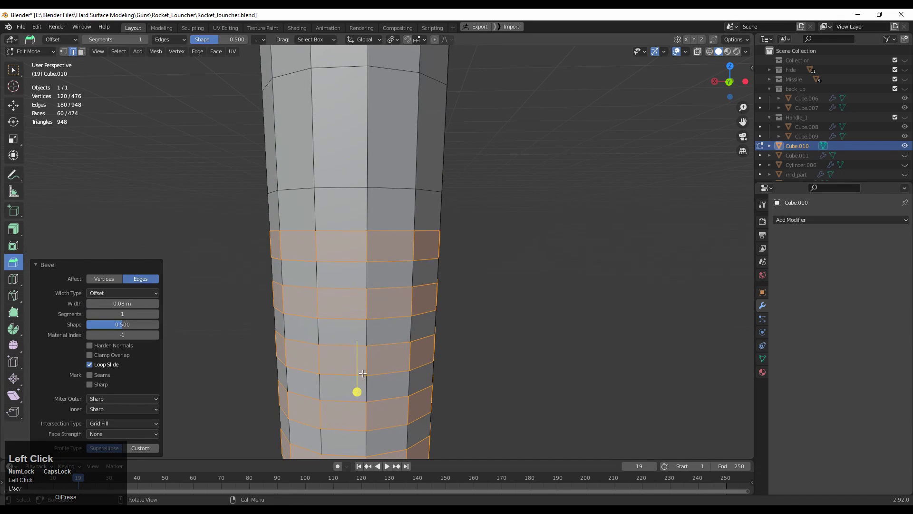
Extrude the five beveled bands inward along their normals by about -0.0366 m to form grooves
click(14, 229)
shift+middle_drag(334, 374, 315, 305)
drag(338, 335, 338, 352)
middle_drag(399, 340, 403, 304)
ctrl+middle_drag(404, 309, 542, 237)
Inset the groove floor faces by about 0.035 m
key(i)
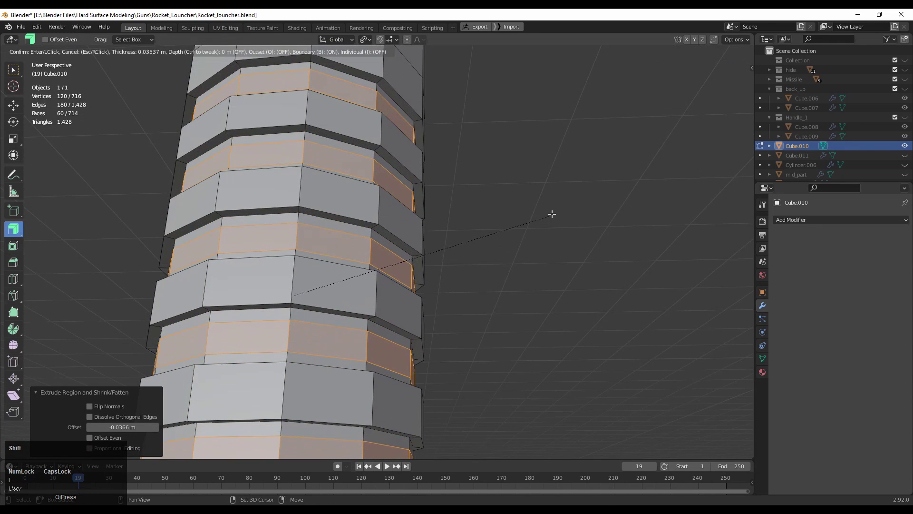
click(557, 193)
middle_drag(556, 194, 355, 351)
Extrude the inset groove faces outward along their normals with an offset of about 0.0351 m to form ridges
mouse_move(350, 353)
mouse_down()
mouse_move(353, 342)
mouse_move(349, 355)
mouse_up()
middle_drag(349, 354, 409, 337)
click(729, 86)
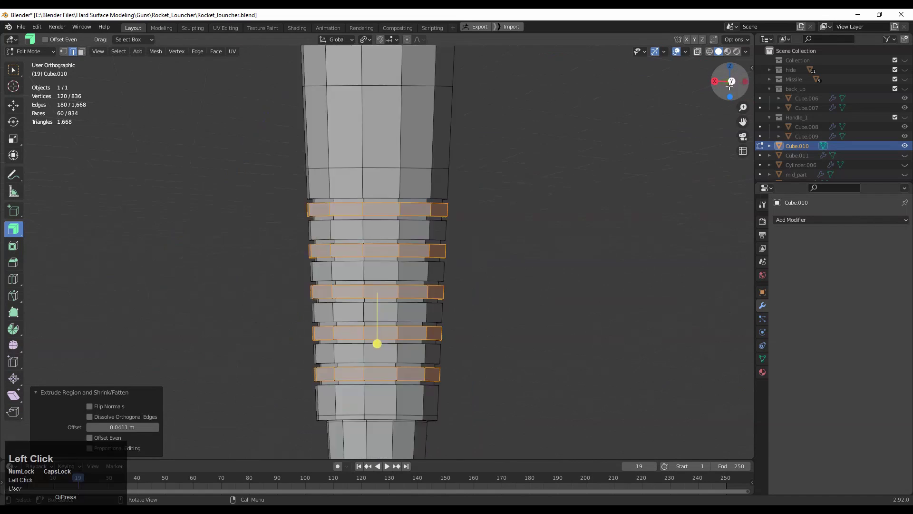
ctrl+middle_drag(729, 85, 494, 184)
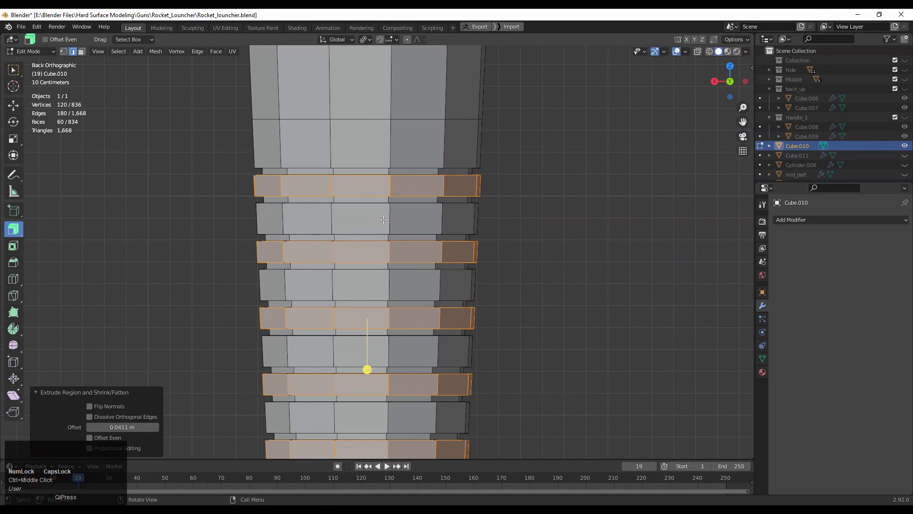
ctrl+middle_drag(275, 307, 277, 280)
mouse_move(277, 280)
shift+middle_down()
mouse_move(266, 336)
mouse_move(267, 283)
shift+middle_up()
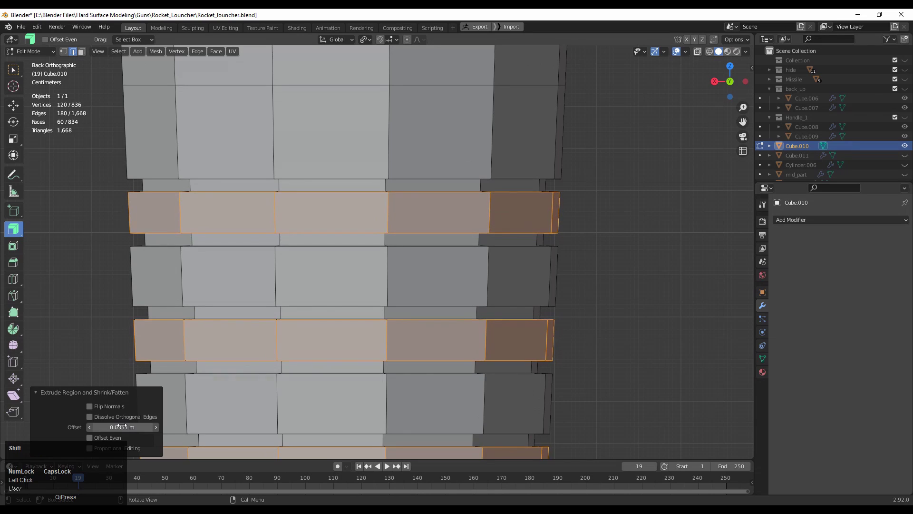
middle_drag(299, 240, 426, 286)
Scale the ridges' outer faces to 0.7 along Z and grow the selection to include their sloped sides
key(s)
key(z)
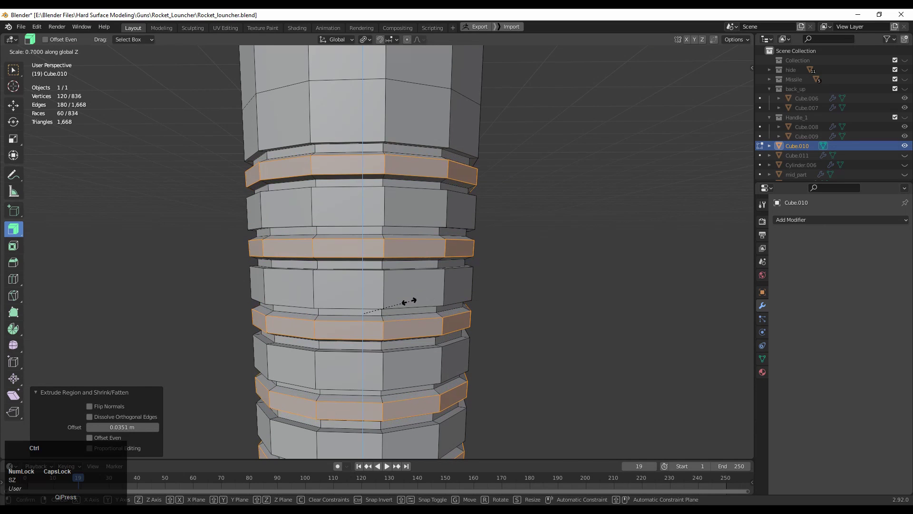
ctrl+click(409, 301)
scroll(427, 294, up, 3)
shift+middle_drag(420, 214, 418, 287)
key(ctrl+KP_Add)
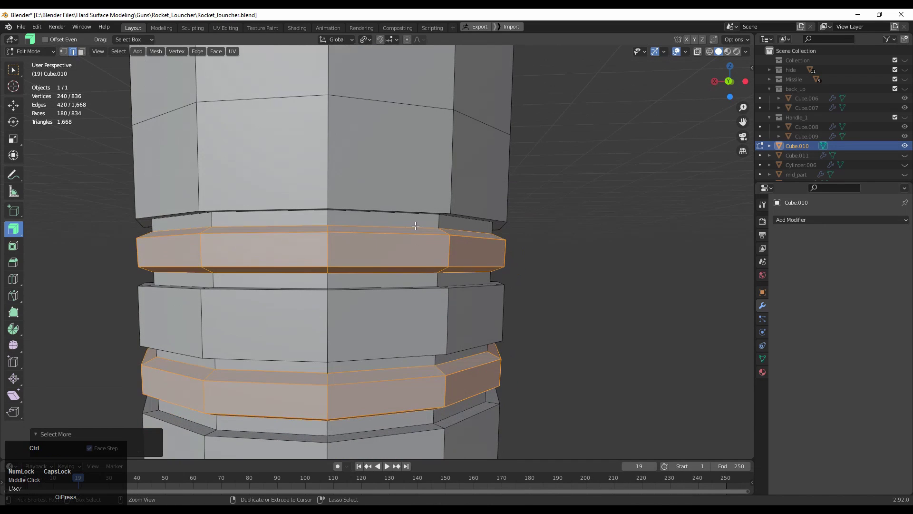
Try scaling the expanded ridge selection, and undo the scaling
key(s)
key(z)
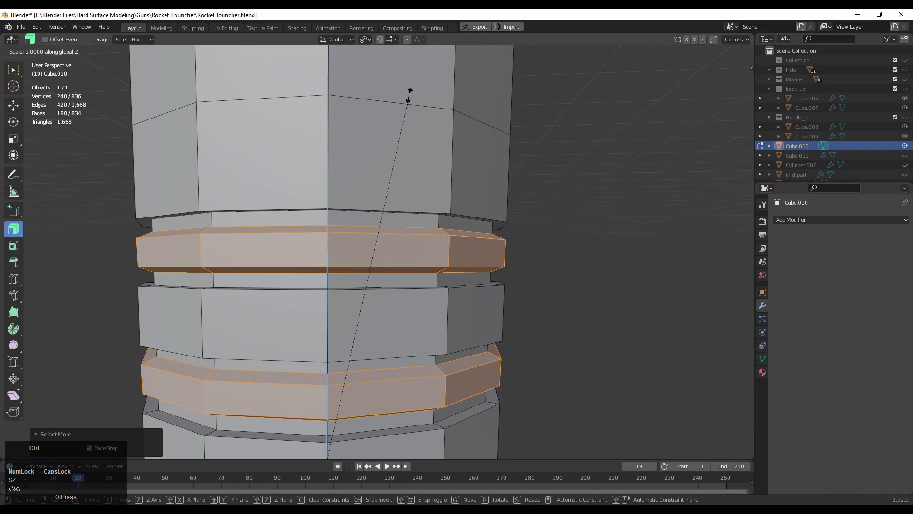
mouse_move(417, 19)
right_click(412, 14)
scroll(400, 119, down, 6)
mouse_move(395, 143)
middle_down()
mouse_move(387, 166)
mouse_move(399, 155)
middle_up()
key(s)
click(389, 200)
scroll(389, 203, up, 7)
scroll(400, 157, down, 1)
key(ctrl+z)
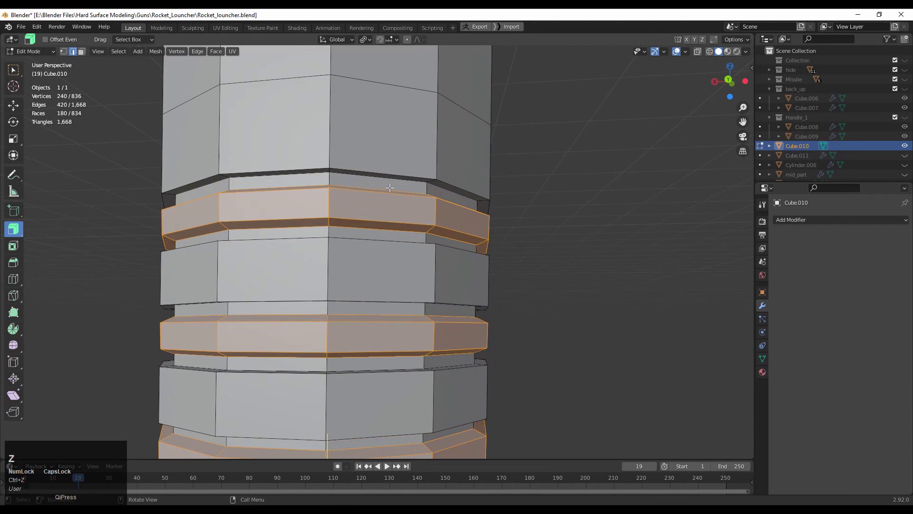
Try scaling the expanded ridge selection to 1.3 along Z, and undo it
key(s)
key(z)
key(ctrl)
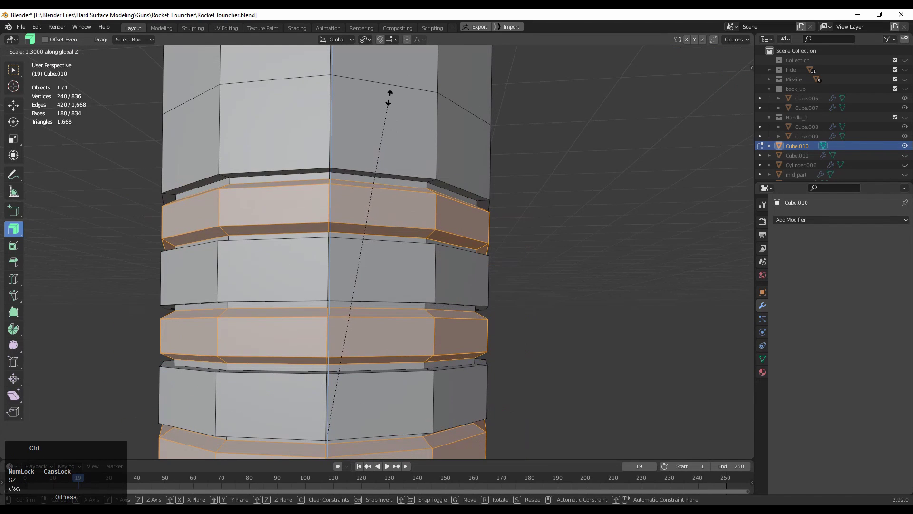
ctrl+click(391, 91)
middle_drag(393, 111, 445, 131)
key(ctrl+z)
Thicken the five ridges by scaling their faces, sloped sides included, along Z
key(s)
key(z)
ctrl+click(387, 123)
ctrl+middle_drag(531, 204, 526, 248)
middle_drag(525, 248, 497, 233)
click(475, 212)
middle_drag(497, 233, 390, 248)
Select the outer face loops of the five ridges and inset them slightly
key(super)
alt+click(372, 230)
alt+shift+click(364, 408)
shift+middle_drag(364, 409, 404, 223)
alt+shift+click(404, 392)
middle_drag(404, 392, 382, 294)
key(i)
click(593, 249)
Select the six face loops between and around the ridges and inset them by about 0.02 m
alt+click(381, 296)
alt+shift+click(401, 163)
shift+middle_drag(401, 161, 411, 314)
alt+shift+click(408, 263)
shift+middle_drag(430, 180, 526, 238)
alt+shift+click(393, 227)
scroll(444, 269, down, 4)
alt+shift+click(377, 205)
alt+shift+click(369, 357)
scroll(370, 358, up, 2)
key(i)
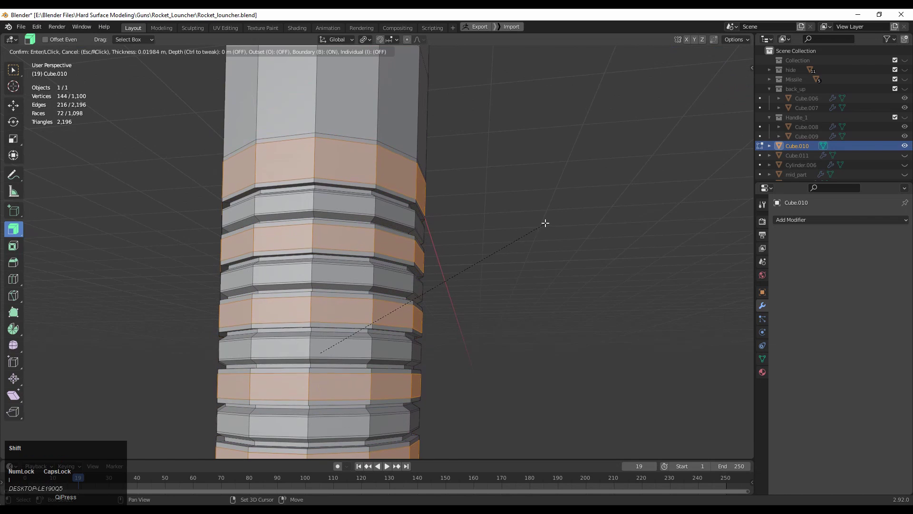
click(545, 220)
Return to Object Mode, add a Subdivision Surface modifier to the handle and set its viewport level to 2
key(Tab)
click(820, 220)
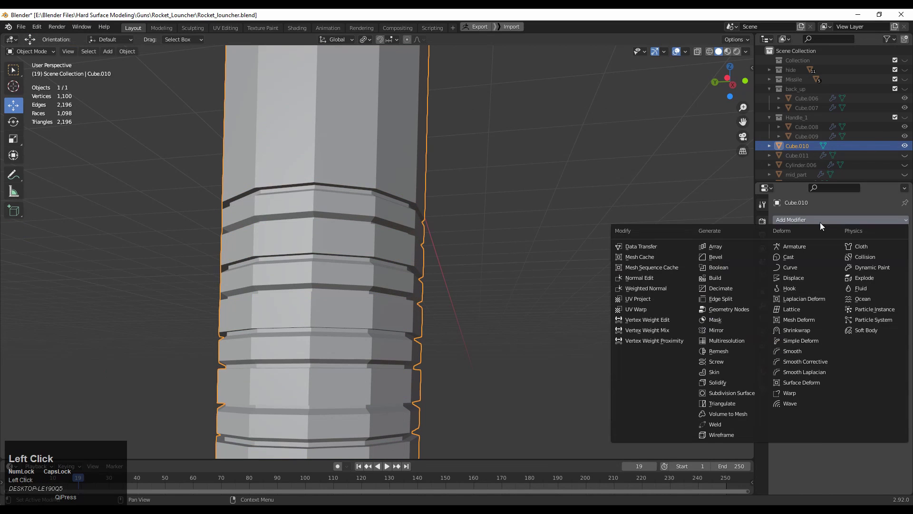
click(729, 395)
middle_drag(522, 304, 524, 328)
middle_drag(524, 328, 495, 242)
mouse_move(495, 243)
shift+middle_down()
mouse_move(492, 291)
mouse_move(504, 233)
shift+middle_up()
middle_drag(504, 233, 518, 241)
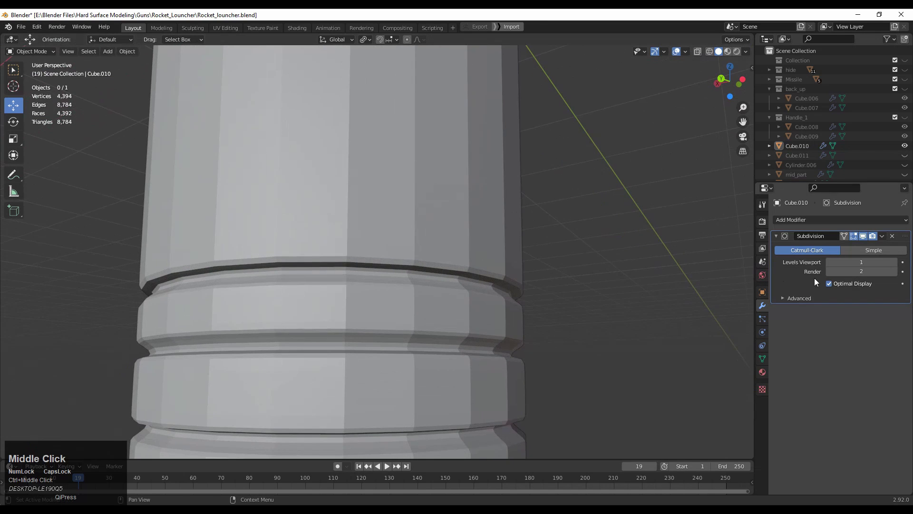
click(893, 262)
ctrl+middle_drag(580, 219, 483, 309)
Apply Shade Smooth to the handle
right_click(392, 236)
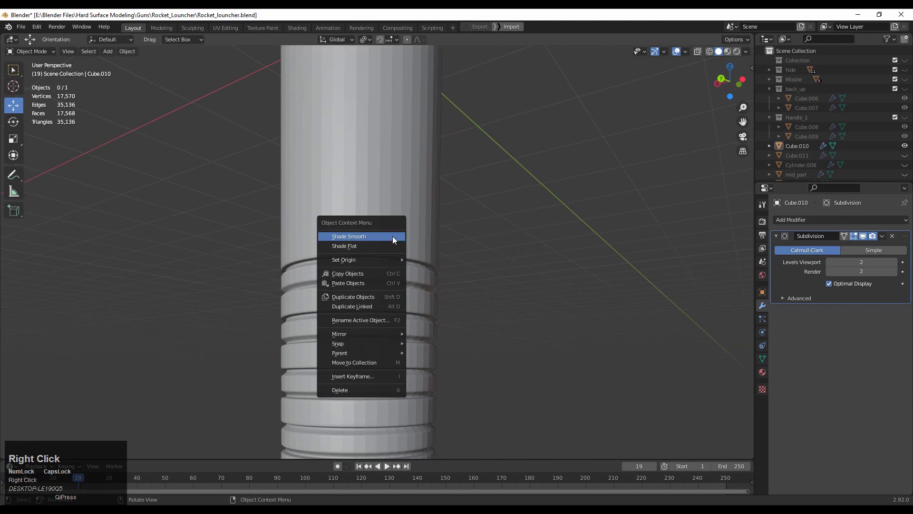
click(392, 241)
right_click(387, 221)
click(387, 221)
middle_drag(421, 138, 466, 260)
Cut an edge loop around the shaft just below the flared head with a factor of 0.8
key(Tab)
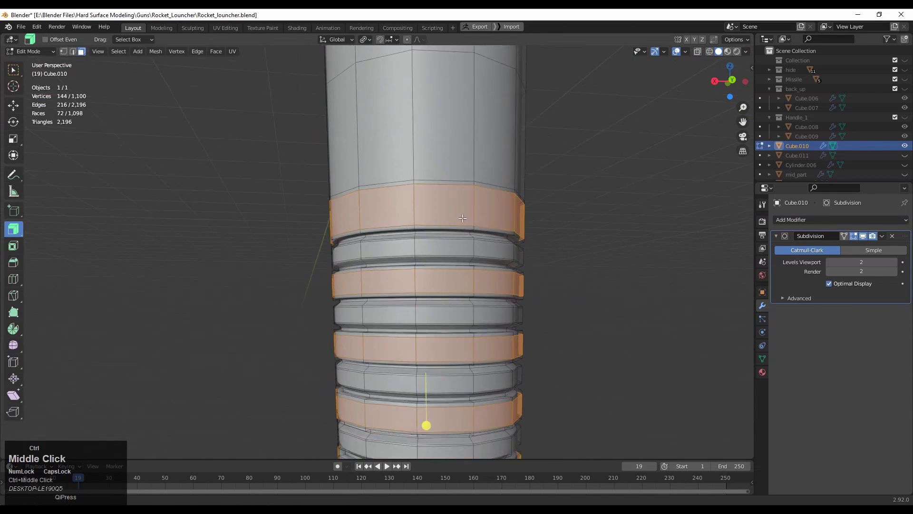
shift+middle_drag(428, 422, 422, 322)
key(ctrl+e)
key(ctrl+r)
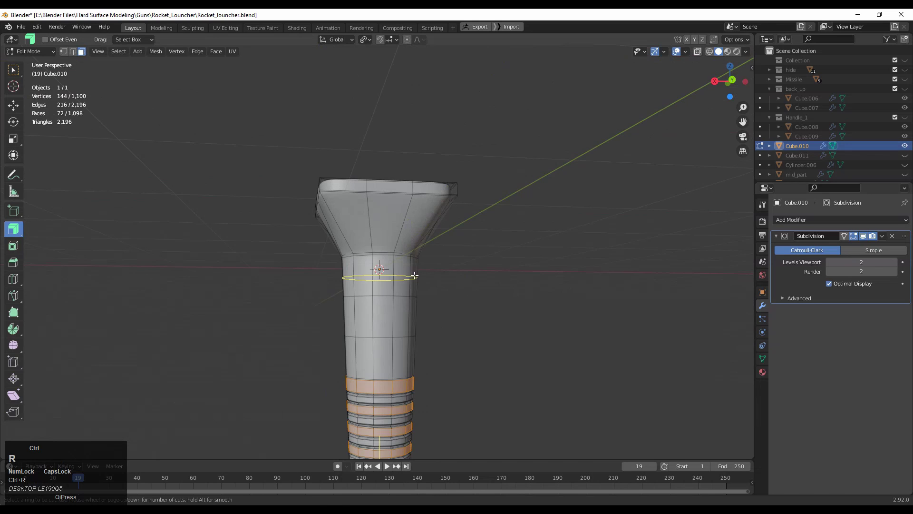
ctrl+click(414, 275)
click(404, 260)
ctrl+middle_drag(404, 261, 456, 208)
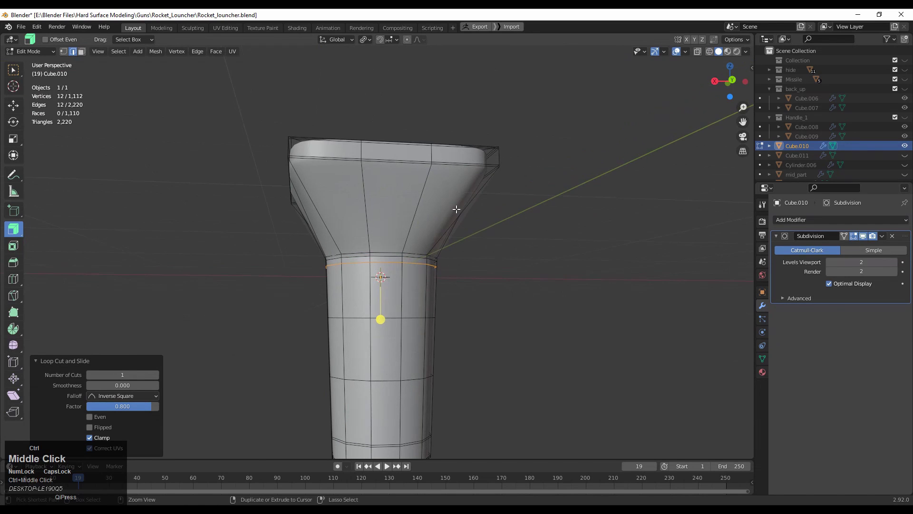
Undo the edge loop below the flared head and return to Edit Mode
key(Tab)
middle_drag(478, 240, 528, 304)
key(ctrl+z)
key(Tab)
key(ctrl+z)
key(Tab)
Select all nine faces of the handle's bottom end cap
middle_drag(528, 373, 481, 214)
click(524, 339)
middle_drag(481, 214, 423, 152)
ctrl+middle_drag(439, 315, 436, 250)
middle_drag(418, 394, 400, 403)
click(401, 402)
shift+middle_drag(432, 357, 433, 259)
key(Tab)
click(400, 285)
middle_drag(402, 286, 419, 228)
shift+middle_drag(422, 267, 409, 328)
ctrl+middle_drag(412, 328, 426, 263)
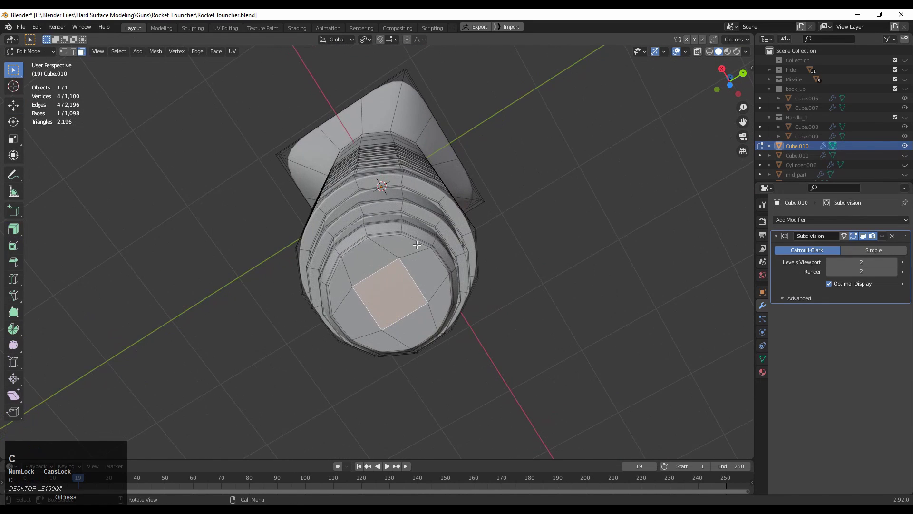
drag(360, 305, 344, 316)
mouse_move(409, 311)
shift+middle_down()
mouse_move(413, 297)
mouse_move(400, 297)
shift+middle_up()
shift+drag(433, 288, 384, 317)
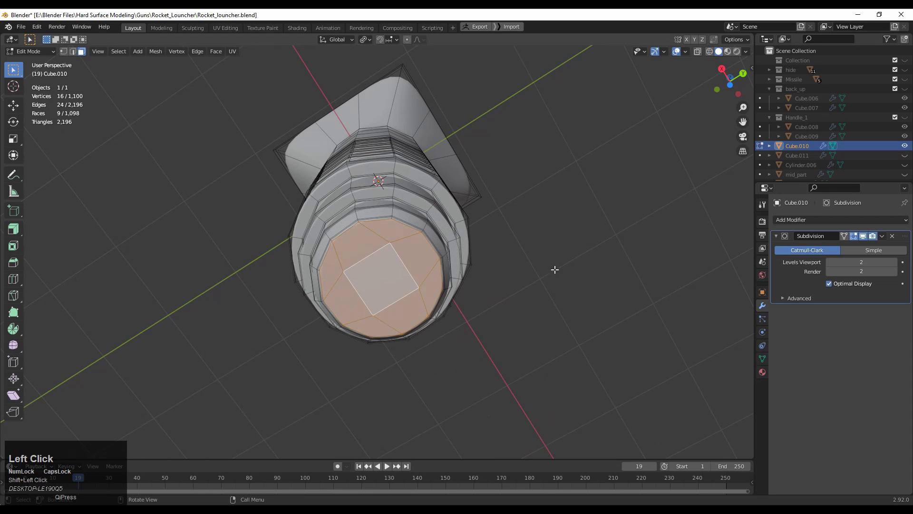
Create a ring of faces on the end cap by scaling its new inner faces to 0.7
click(563, 258)
middle_drag(563, 258, 395, 240)
key(s)
click(485, 276)
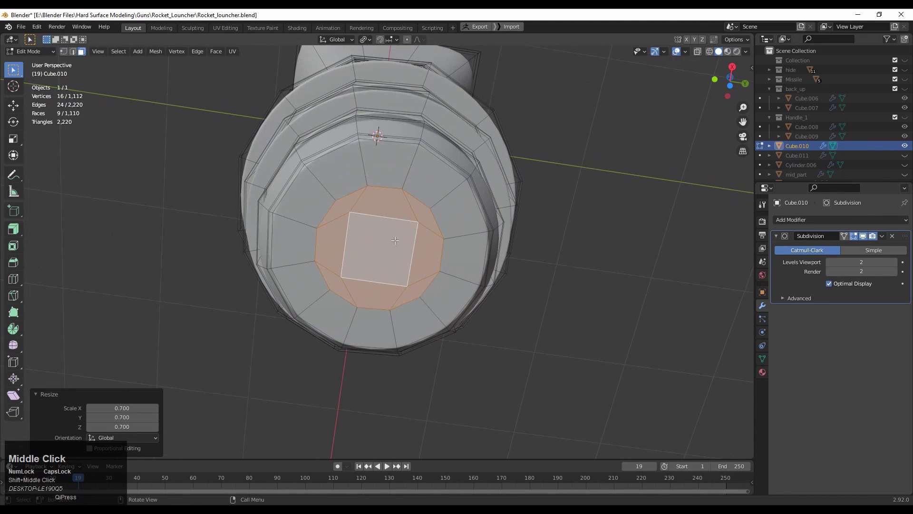
Extrude the cap's inner faces inward by about -0.0756 m and turn off the Subdivision modifier's viewport display
click(16, 230)
middle_drag(297, 241, 296, 304)
click(15, 231)
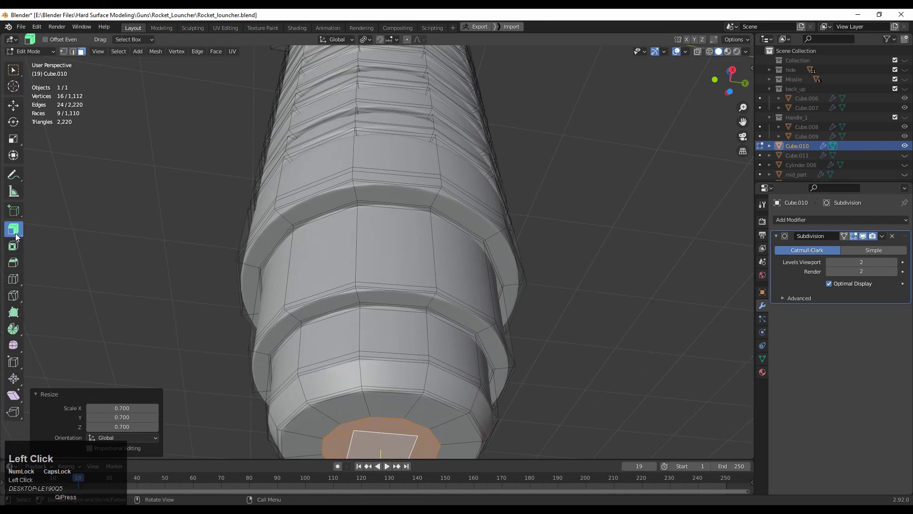
middle_drag(304, 194, 308, 157)
drag(367, 290, 363, 304)
click(862, 237)
middle_drag(375, 309, 419, 228)
shift+middle_drag(418, 228, 417, 330)
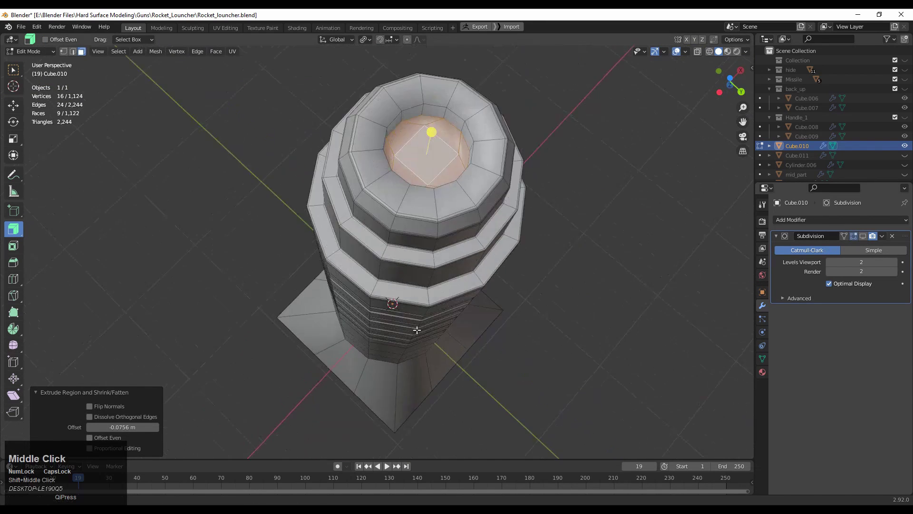
Scale the recess floor faces to 0.7
scroll(416, 329, up, 3)
shift+middle_drag(476, 138, 451, 280)
middle_drag(454, 328, 459, 304)
key(s)
click(517, 232)
middle_drag(516, 232, 493, 239)
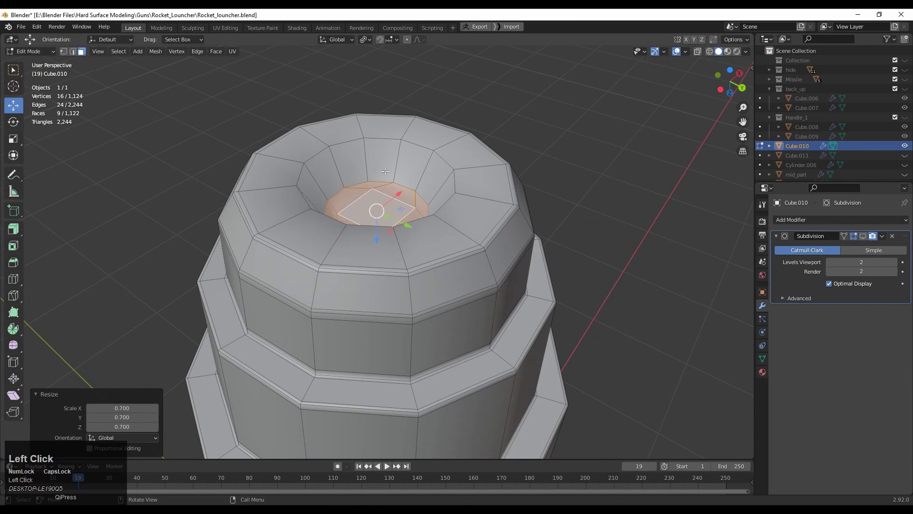
Move the recess floor by about -0.031 m along Z and scale it to about 1.066
shift+drag(376, 233, 378, 215)
shift+drag(380, 184, 379, 183)
key(s)
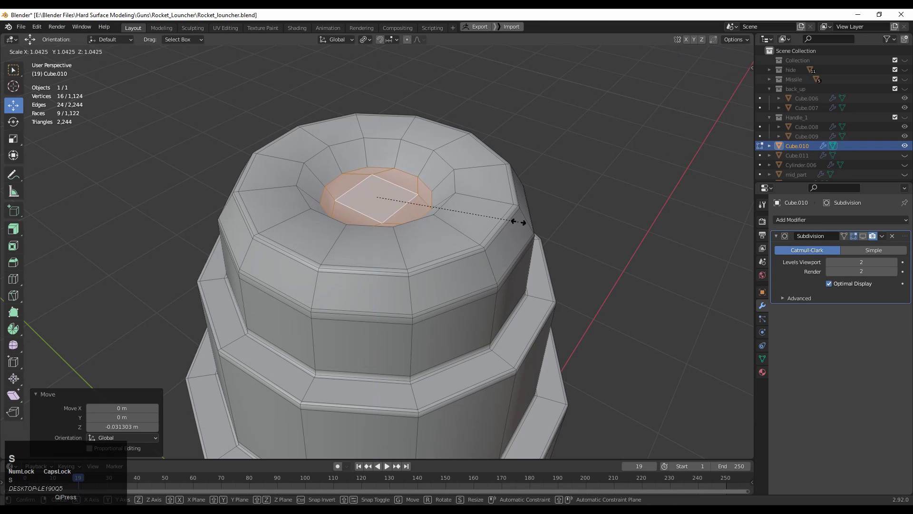
click(521, 223)
Inset the recess floor faces by about 0.006 m
middle_drag(521, 224, 546, 243)
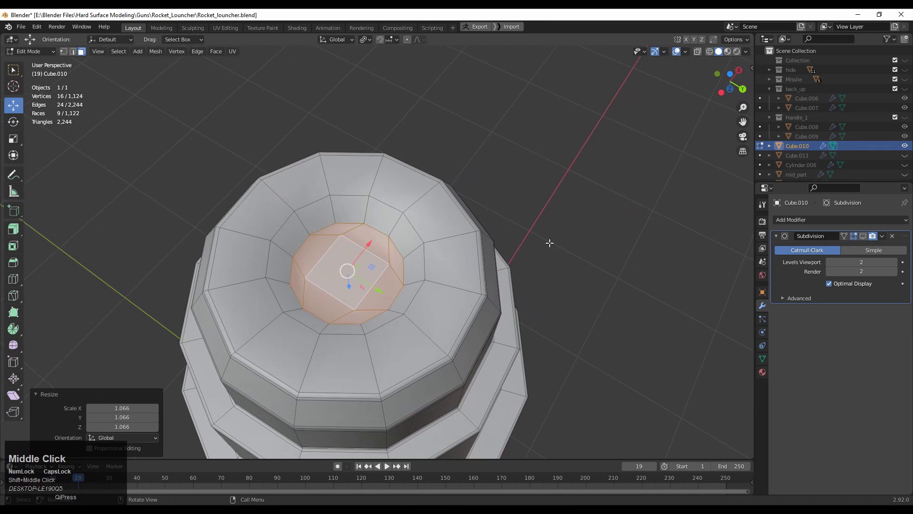
key(i)
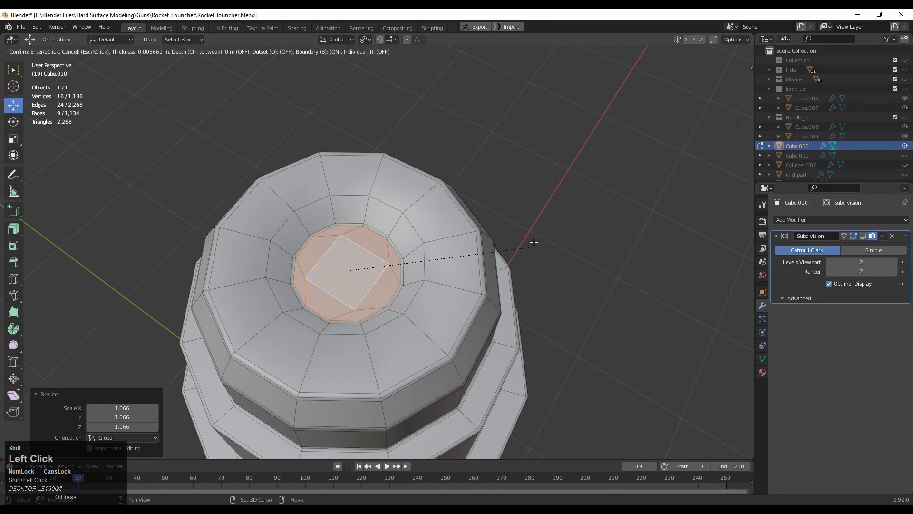
click(534, 242)
Cut an edge loop on the end face close to the recess rim and set its factor to 0.8
click(424, 195)
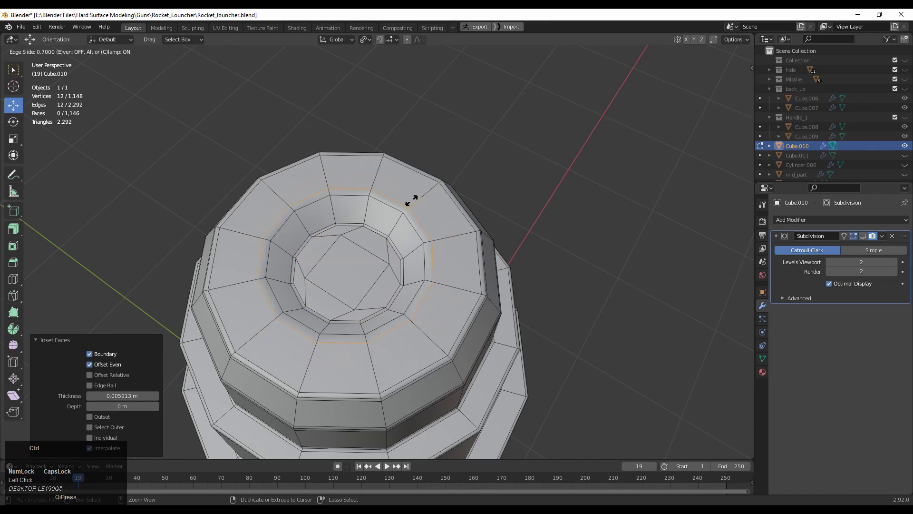
click(411, 201)
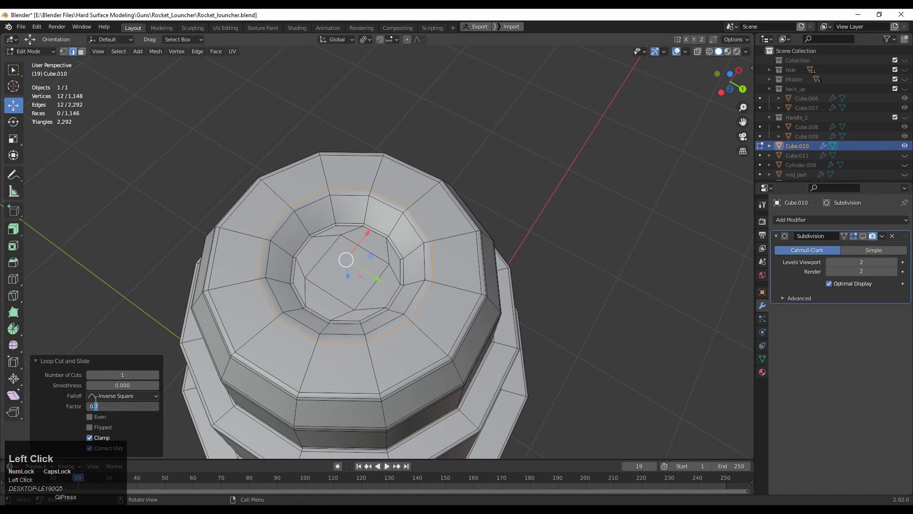
text(9)
ctrl+middle_drag(160, 341, 127, 414)
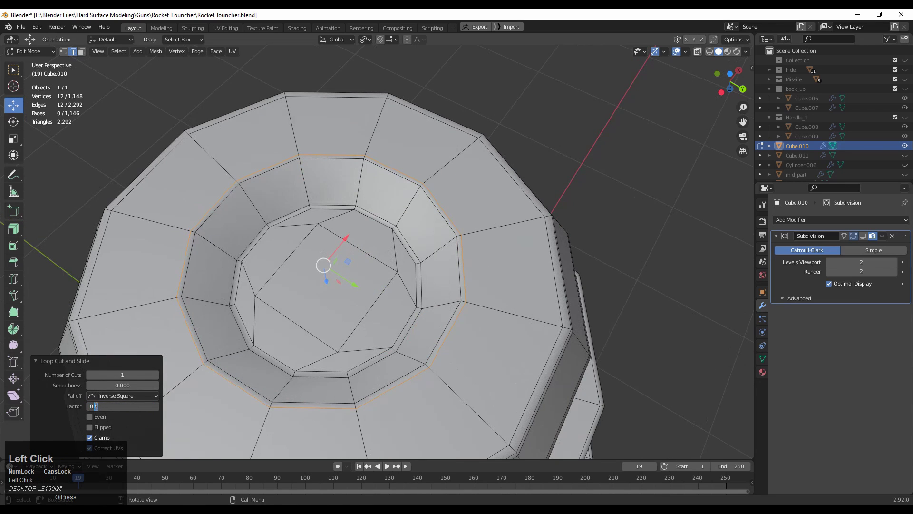
text(8)
click(137, 386)
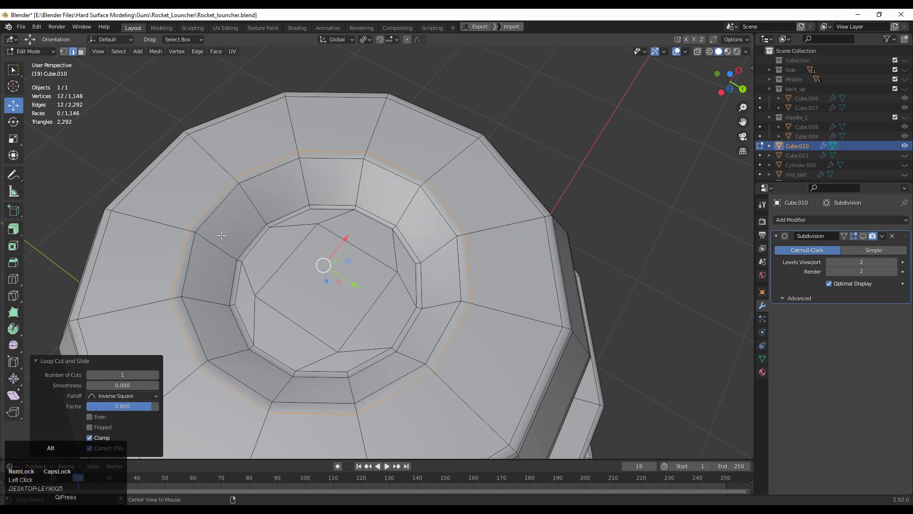
Inset the ring of sloped wall faces inside the bottom recess slightly
alt+click(221, 236)
key(3)
alt+click(218, 251)
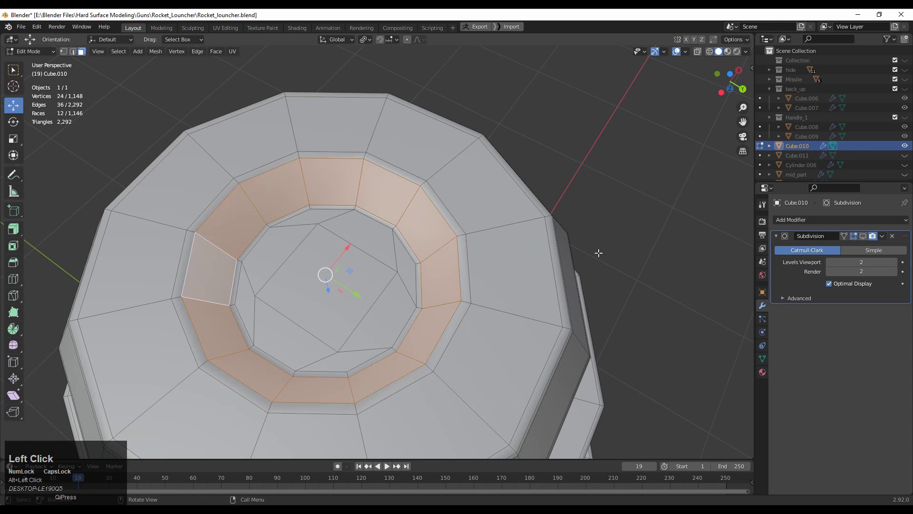
key(i)
click(574, 247)
key(Tab)
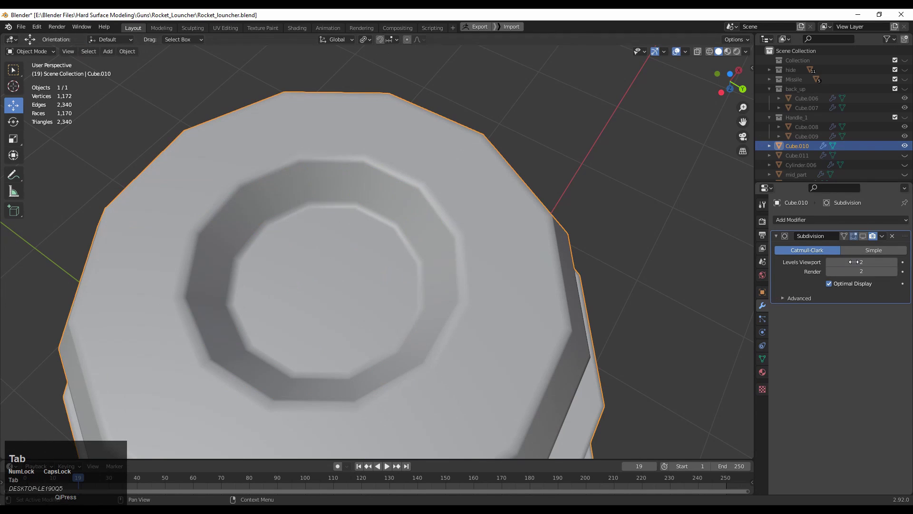
Turn on the Subdivision modifier's viewport display, check the smoothed handle and save the file
click(864, 237)
scroll(553, 286, down, 8)
click(553, 286)
middle_drag(552, 286, 469, 297)
scroll(432, 233, down, 3)
shift+middle_drag(476, 195, 441, 310)
scroll(464, 320, down, 3)
middle_drag(445, 275, 412, 315)
click(416, 325)
key(Tab)
middle_drag(426, 251, 518, 275)
key(Tab)
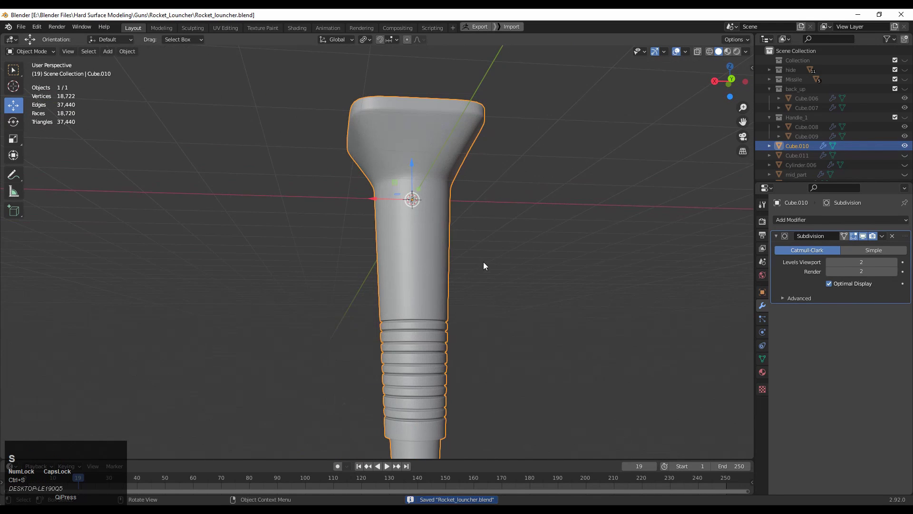
Place a duplicate of the handle beside the original, and apply the original's Subdivision modifier
click(733, 78)
shift+middle_drag(404, 150, 363, 257)
key(shift+d)
right_click(552, 224)
drag(366, 260, 680, 287)
shift+middle_drag(632, 282, 571, 268)
ctrl+middle_drag(570, 268, 566, 245)
click(360, 220)
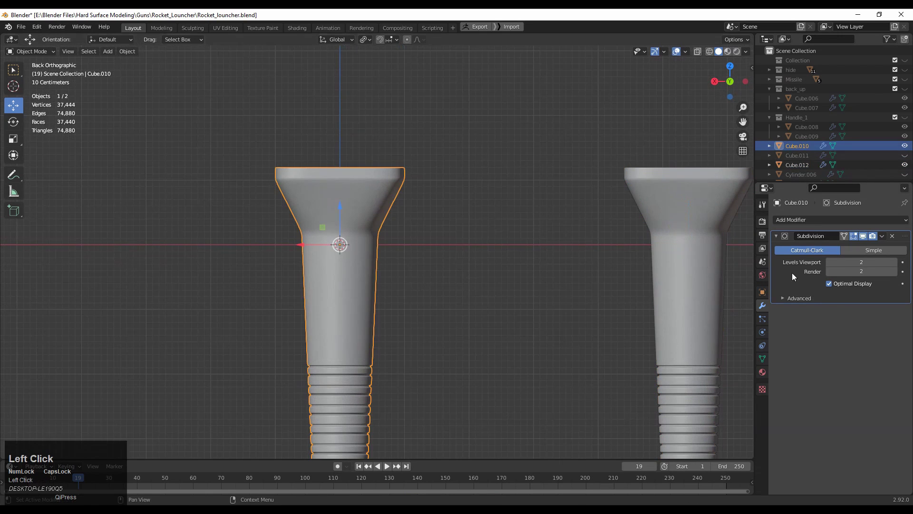
click(883, 241)
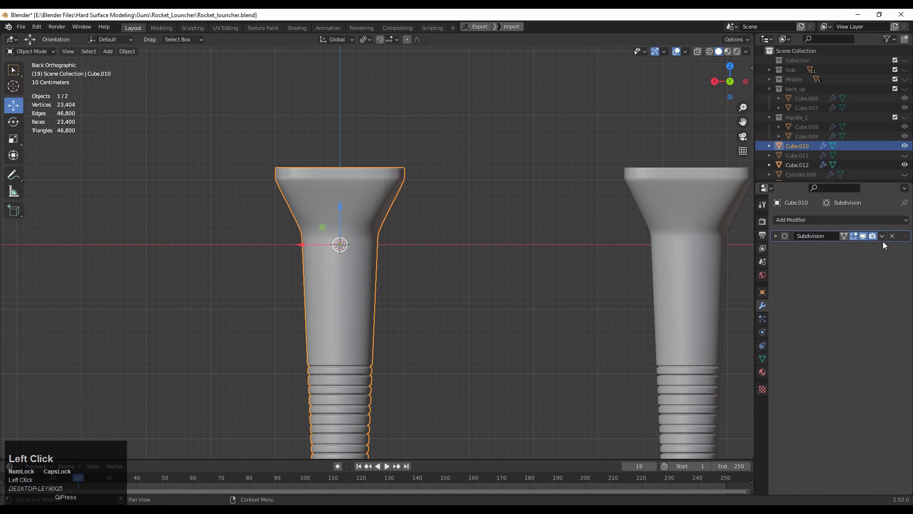
Inset a four-face patch on one side of the flared top and round it with LoopTools Circle
key(Tab)
ctrl+middle_drag(353, 289, 373, 224)
shift+middle_drag(373, 224, 405, 190)
drag(337, 133, 359, 161)
shift+middle_drag(364, 196, 507, 215)
key(i)
click(378, 145)
right_click(362, 153)
mouse_move(363, 153)
click(447, 163)
Scale the circular patch down and extrude it inward with a resized floor to form a hole
middle_drag(447, 163, 432, 262)
key(s)
click(458, 306)
key(e)
click(443, 284)
key(s)
click(472, 255)
Add a Subdivision modifier to the handle with a viewport level of 2
key(Tab)
click(793, 220)
click(737, 393)
middle_drag(483, 285, 556, 281)
click(896, 262)
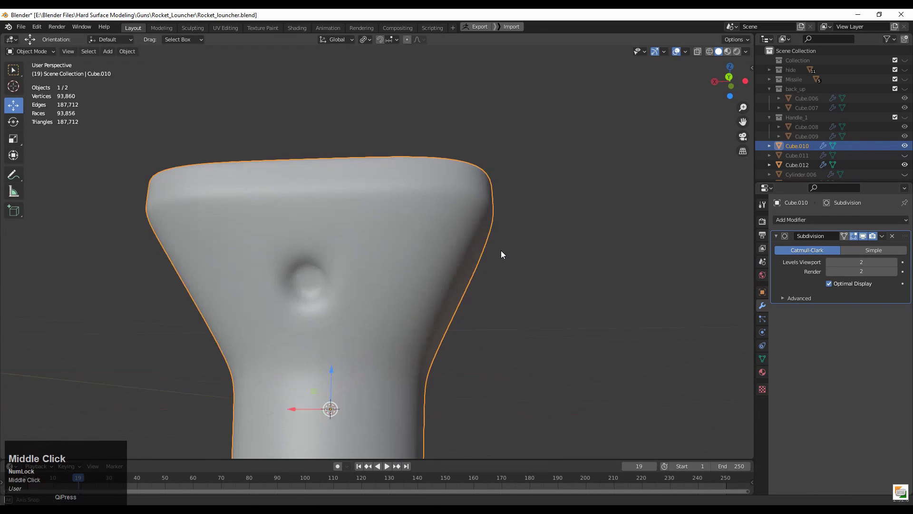
Inset the ring of wall faces inside the side hole and preview it with subdivision on
middle_drag(501, 250, 446, 261)
key(Tab)
click(863, 236)
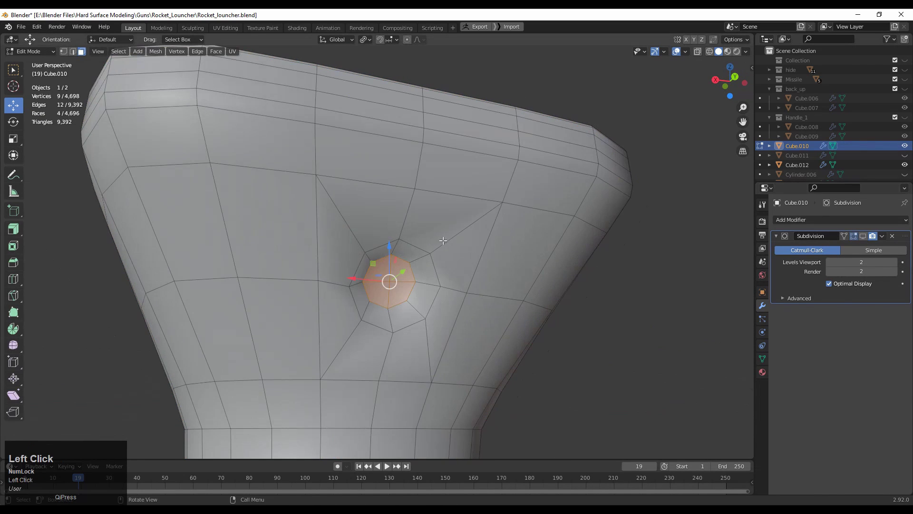
middle_drag(471, 229, 496, 221)
key(i)
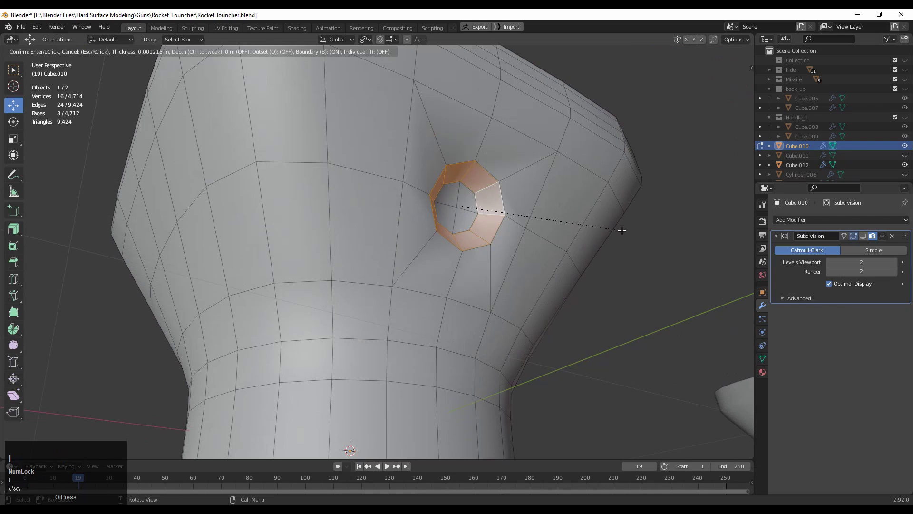
click(600, 231)
key(Tab)
click(863, 236)
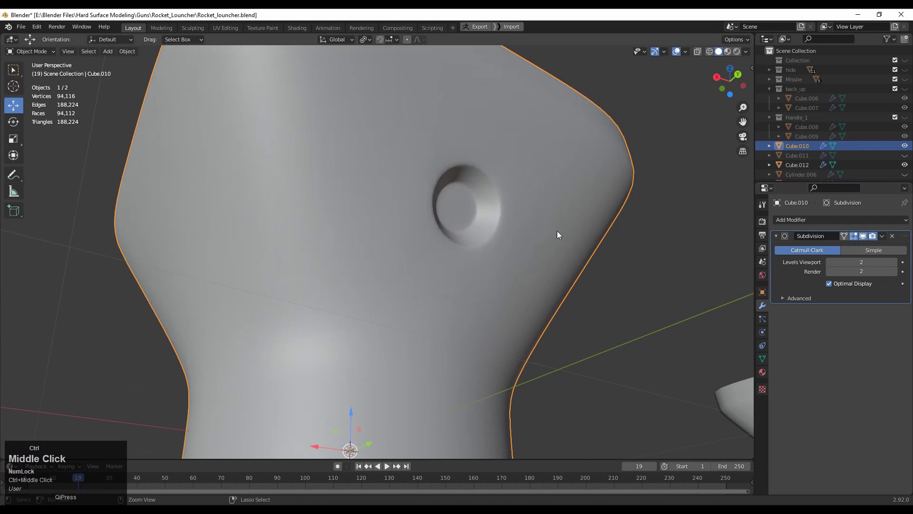
Examine the smoothed side hole and the handle's flared top from several angles
middle_drag(557, 231, 525, 287)
click(525, 287)
scroll(428, 267, up, 3)
middle_drag(423, 266, 410, 199)
shift+middle_drag(419, 204, 414, 328)
scroll(420, 295, up, 5)
middle_drag(420, 286, 412, 304)
ctrl+middle_drag(413, 305, 397, 376)
middle_drag(397, 375, 383, 332)
middle_drag(315, 318, 464, 252)
Undo the single side hole and its Subdivision modifier, back to the plain flared top
key(ctrl+z)
key(ctrl+z)
key(ctrl+z)
key(ctrl+z)
key(ctrl+z)
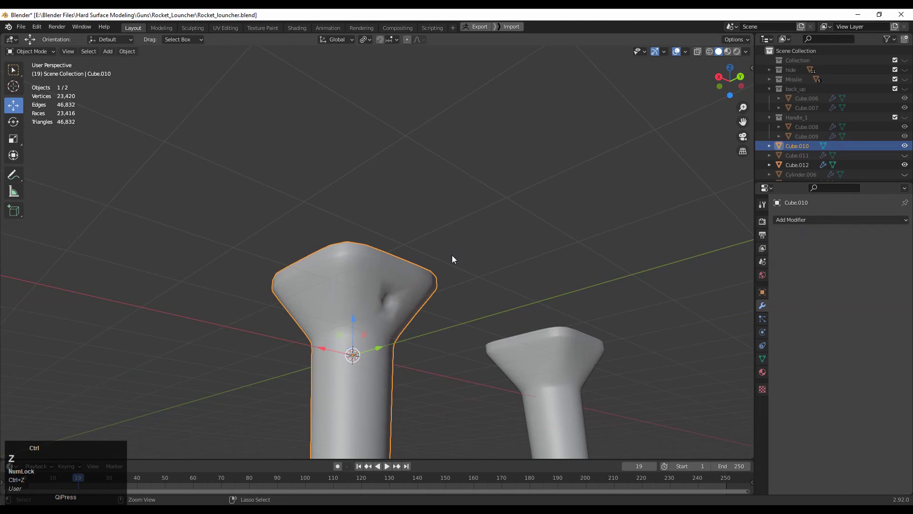
middle_drag(438, 304, 442, 200)
key(ctrl+z)
key(ctrl+z)
Select the central four-face patch on all four sides of the flared top and inset them by about 0.04 m
middle_drag(548, 332, 451, 310)
middle_drag(382, 319, 652, 357)
shift+drag(271, 326, 309, 375)
middle_drag(308, 375, 443, 333)
shift+drag(442, 275, 468, 325)
middle_drag(468, 325, 489, 285)
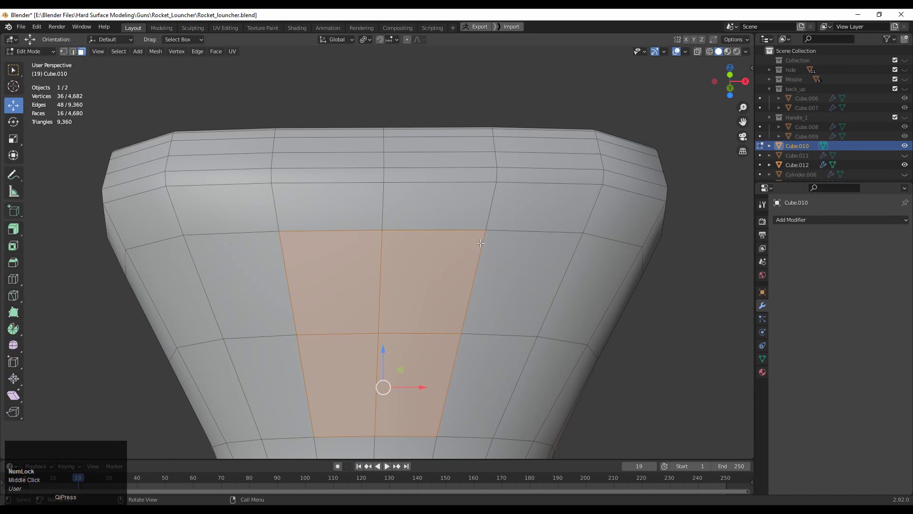
key(space)
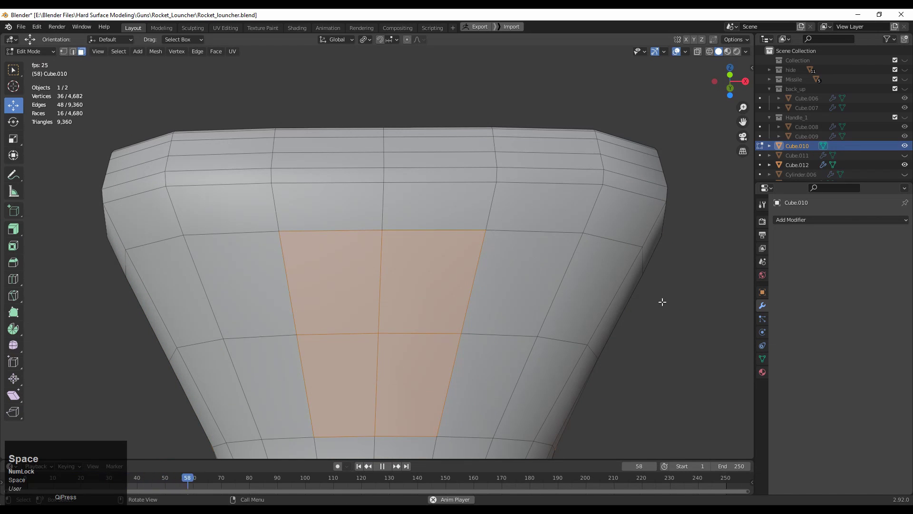
key(i)
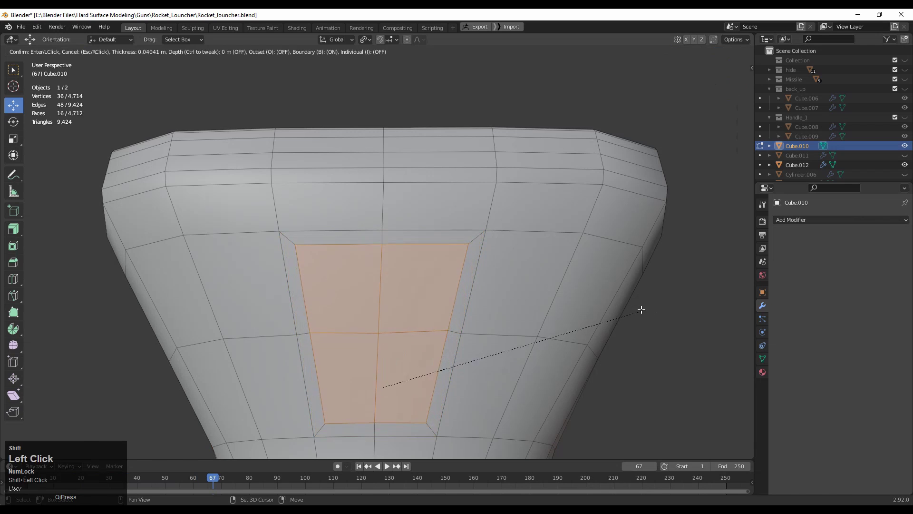
click(642, 310)
Scale the four inset patches to 0.77 and round them with LoopTools Circle
scroll(493, 338, down, 4)
middle_drag(493, 338, 538, 311)
key(s)
click(526, 293)
key(ctrl+z)
key(s)
shift+click(537, 311)
right_click(440, 245)
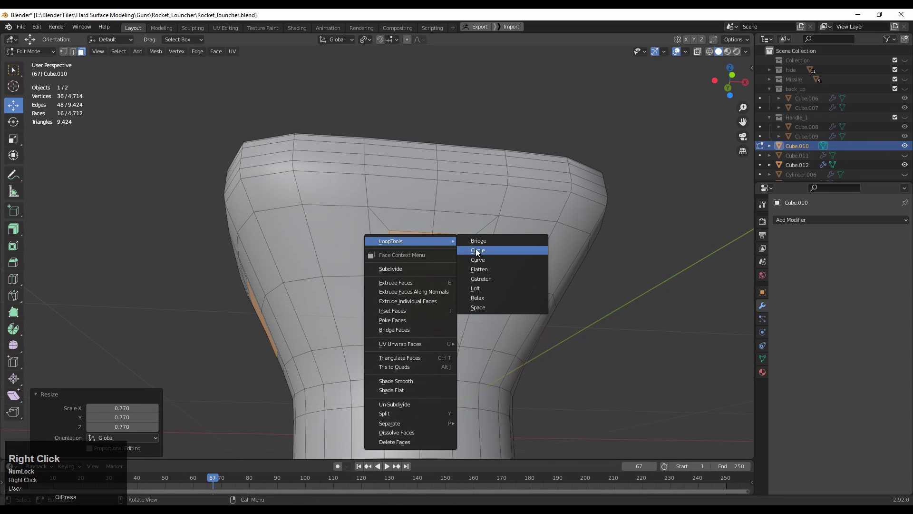
click(477, 257)
Scale the circular patches down to about 0.5 and inset them by 0.0104 m
key(s)
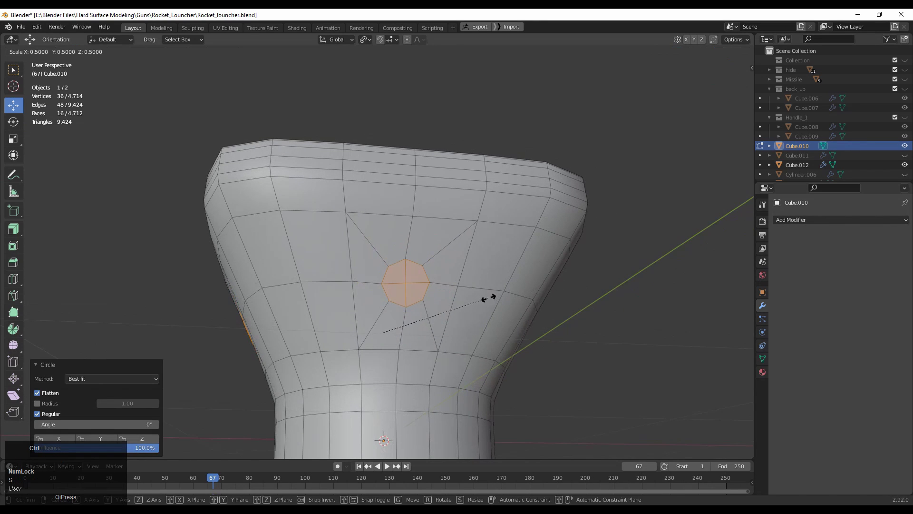
click(501, 298)
middle_drag(501, 298, 35, 228)
key(i)
click(655, 335)
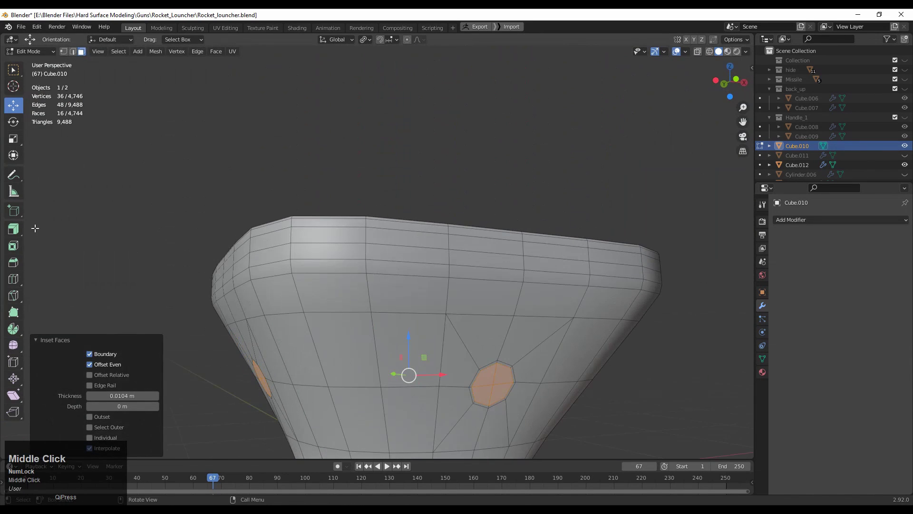
Try extruding the four circular patches inward along their normals and scaling the floors, and undo both changes
middle_drag(408, 324, 291, 353)
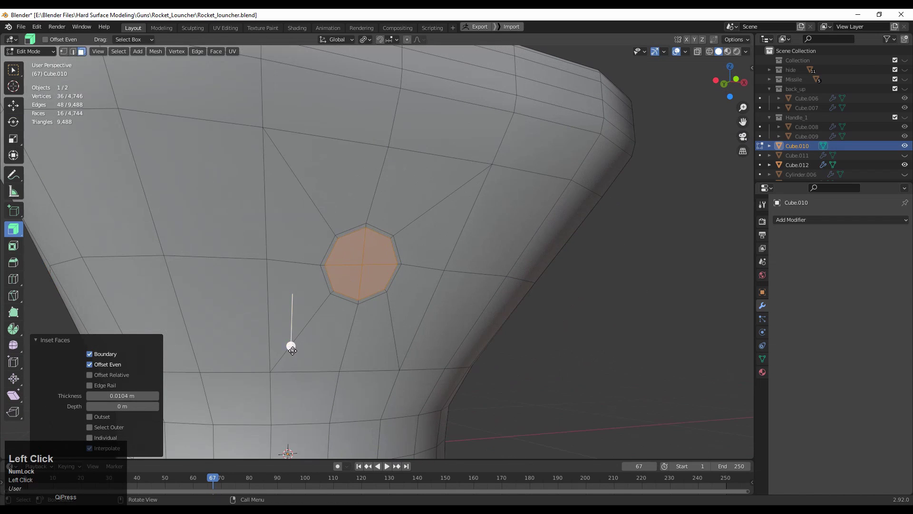
shift+drag(292, 350, 291, 368)
click(286, 419)
middle_drag(286, 419, 228, 410)
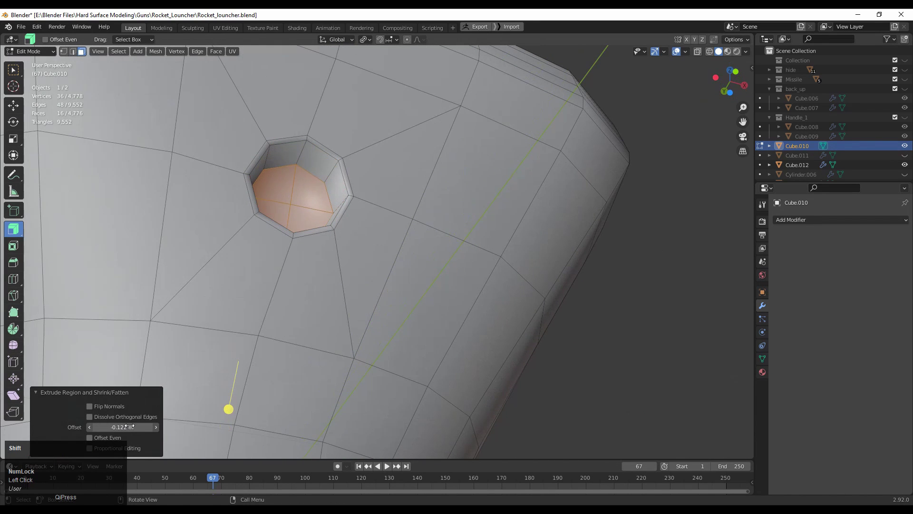
click(130, 426)
key(Return)
middle_drag(242, 252, 314, 362)
shift+middle_drag(314, 362, 373, 216)
key(s)
ctrl+click(387, 311)
middle_drag(387, 311, 282, 390)
key(ctrl+z)
key(ctrl+z)
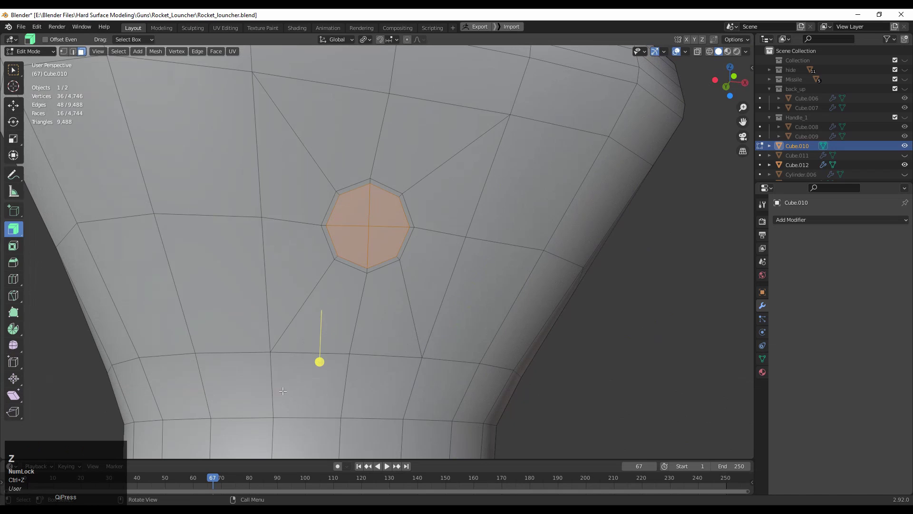
Try a -0.134 m inward extrusion of the circular patches with differently scaled floors, and undo it
drag(320, 357, 315, 394)
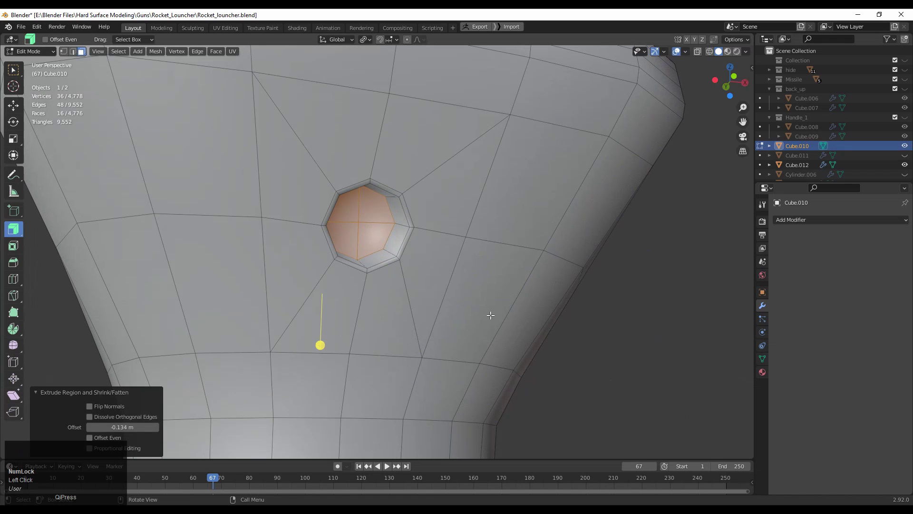
key(s)
middle_drag(417, 319, 406, 341)
key(ctrl+z)
click(424, 316)
key(s)
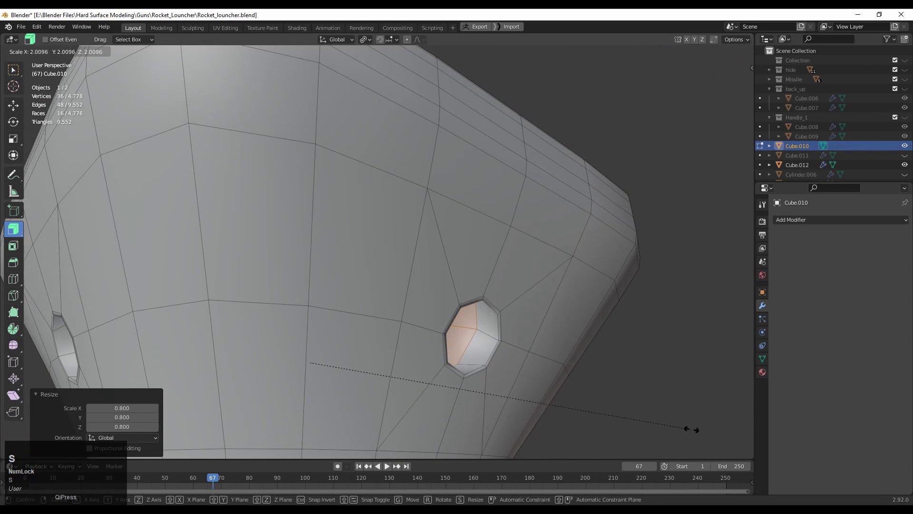
click(642, 412)
middle_drag(642, 412, 497, 366)
key(ctrl+z)
Extrude the four circular patches inward with an offset of -0.1 m and scale the hole floors to 0.7
drag(300, 418, 298, 451)
middle_drag(299, 452, 235, 422)
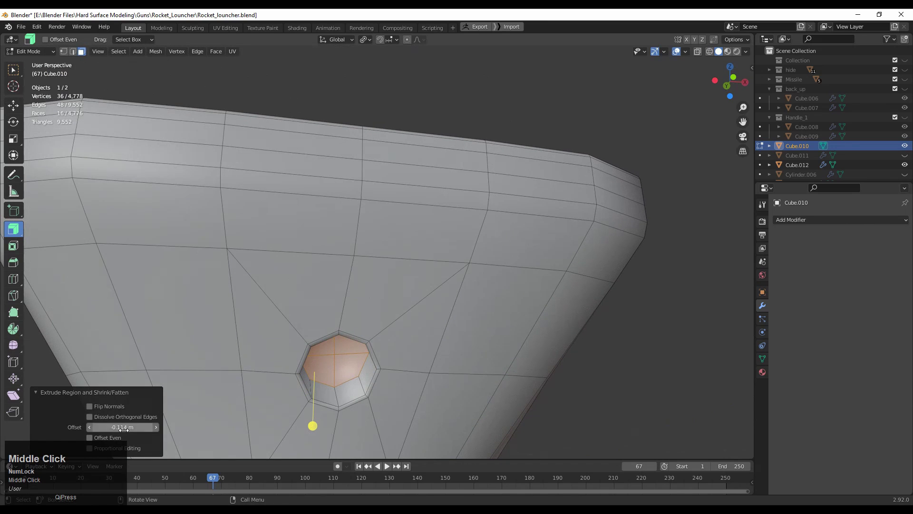
middle_drag(200, 371, 351, 362)
key(s)
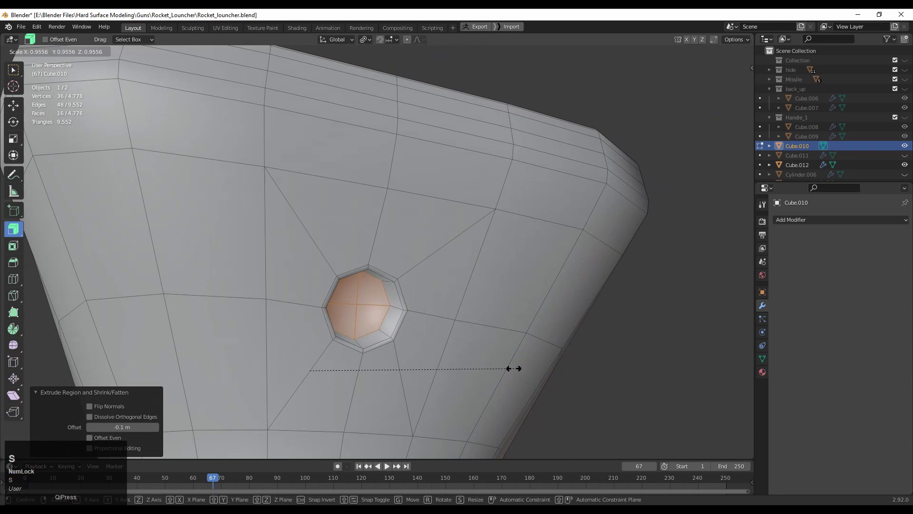
click(469, 365)
middle_drag(461, 350, 494, 356)
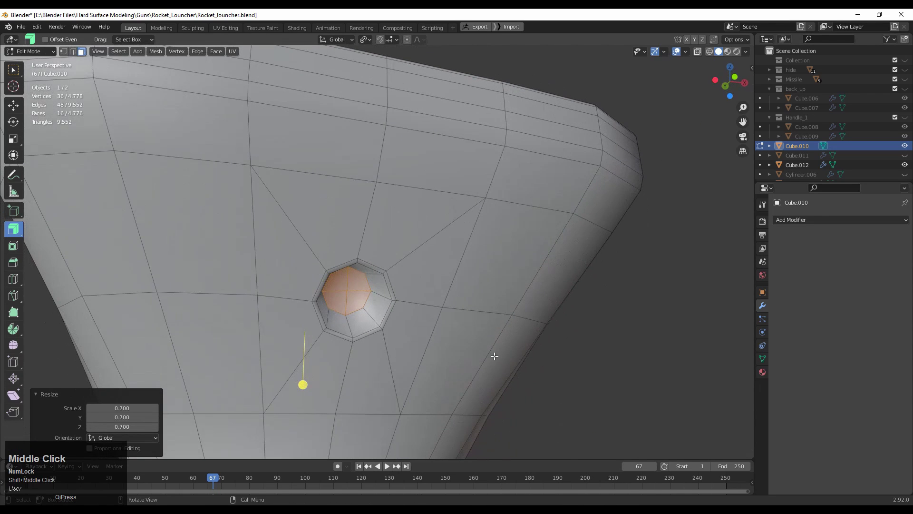
Inset the hole floors by about 0.014 m, and inset the rings of wall faces in all four holes
key(i)
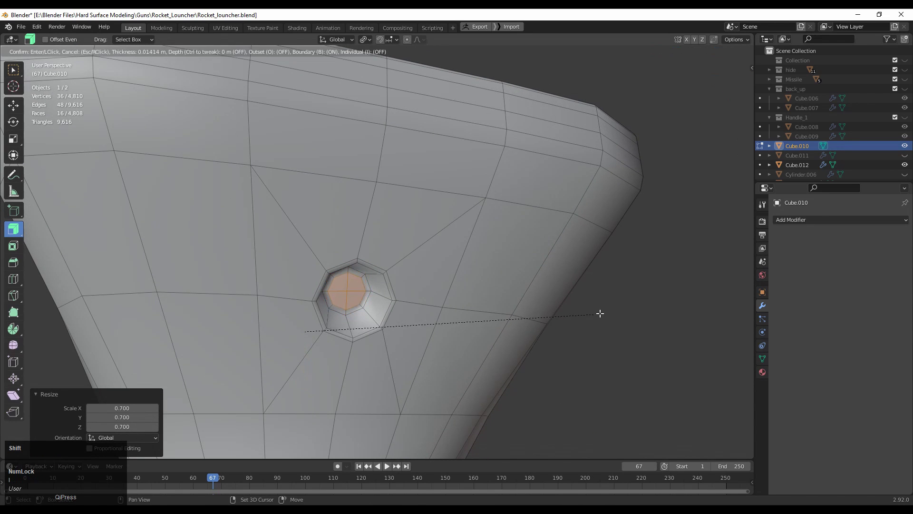
click(611, 316)
alt+click(374, 317)
middle_drag(522, 322, 406, 303)
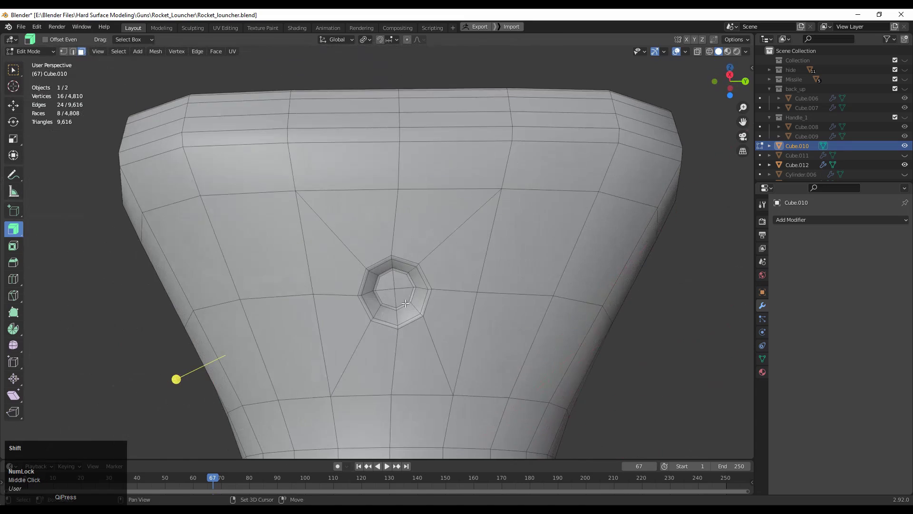
alt+shift+click(423, 288)
middle_drag(490, 303, 364, 299)
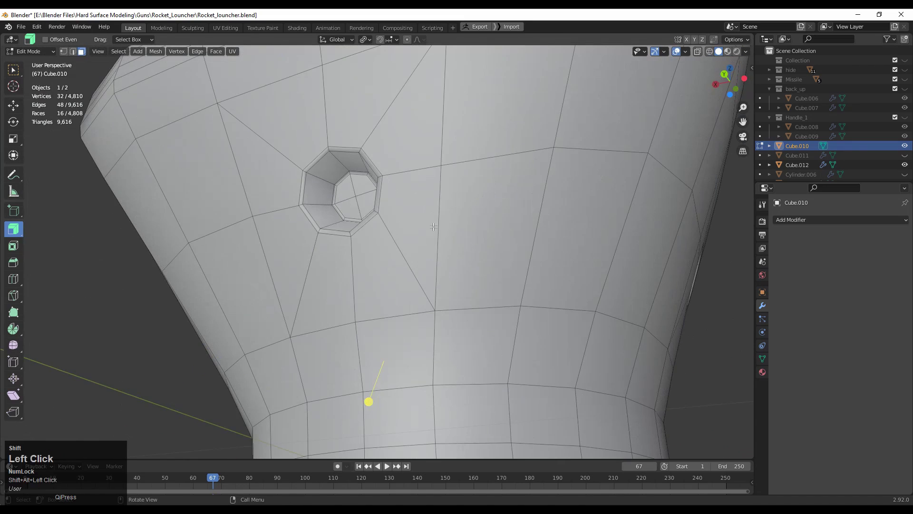
middle_drag(433, 227, 160, 210)
middle_drag(332, 211, 480, 321)
key(i)
click(572, 294)
Add a Subdivision modifier to the handle with four holes and set its viewport level to 2
key(Tab)
middle_drag(571, 296, 504, 301)
scroll(523, 301, down, 5)
click(803, 219)
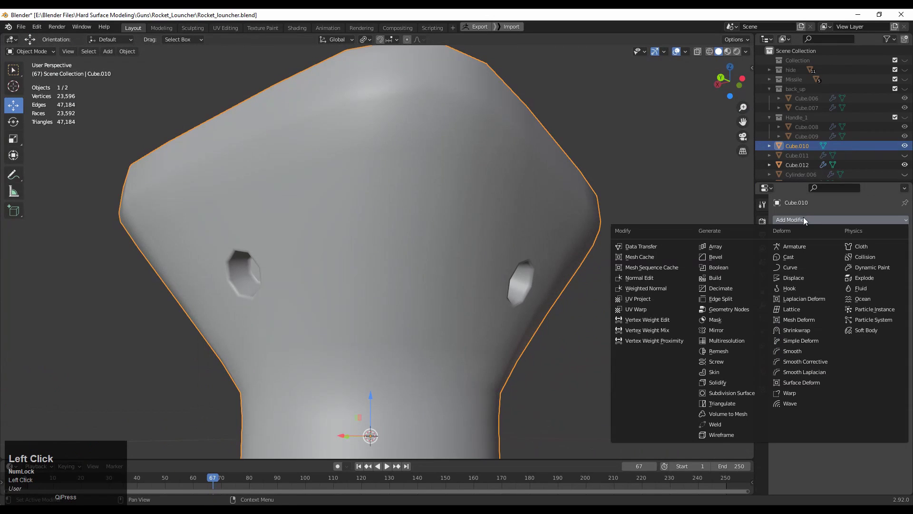
key(Return)
click(643, 352)
click(893, 263)
Select the block of four faces at each of the four corners of the handle's flared top
middle_drag(652, 287, 407, 315)
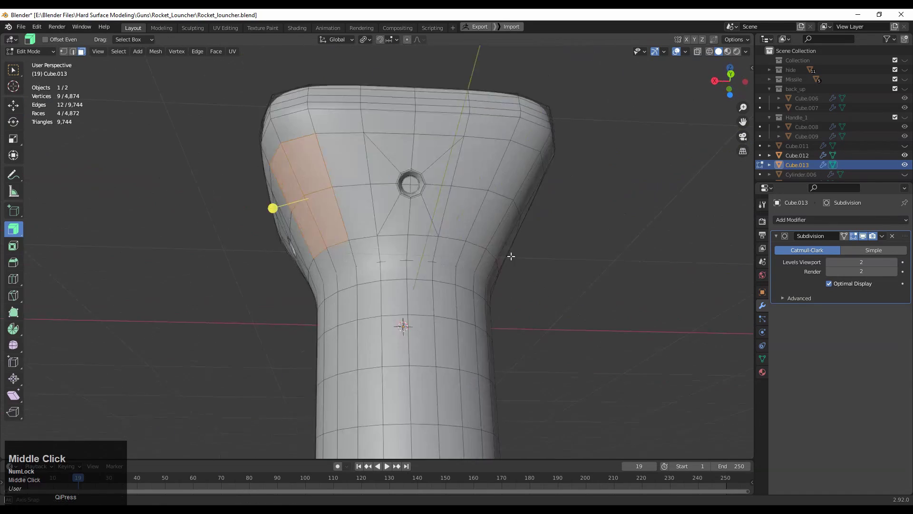
middle_drag(511, 256, 235, 236)
middle_drag(222, 272, 608, 304)
shift+click(460, 299)
shift+click(459, 318)
shift+click(431, 294)
shift+click(433, 320)
middle_drag(343, 273, 437, 312)
shift+middle_drag(404, 287, 637, 304)
scroll(535, 324, up, 2)
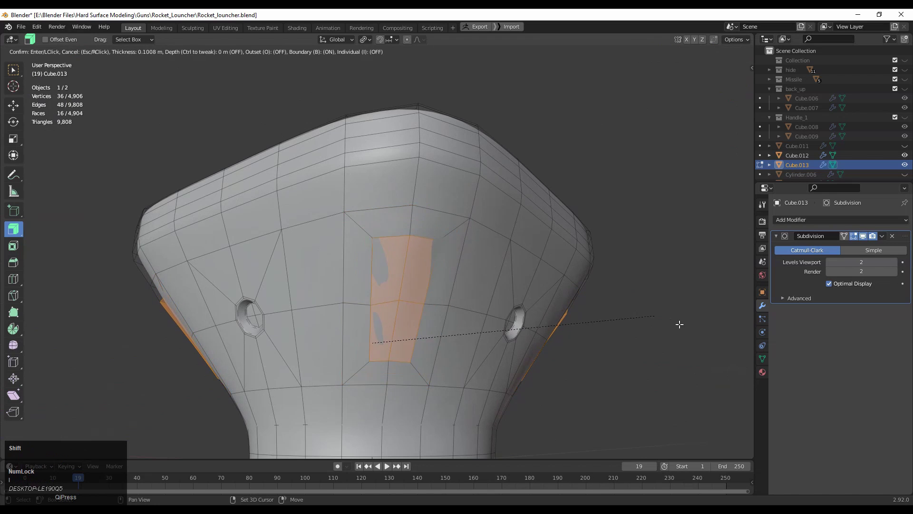
Try insetting the four corner patches with a thickness of about 0.1 m
middle_click(787, 331)
ctrl+middle_drag(787, 332, 611, 357)
middle_drag(588, 290, 559, 337)
mouse_move(559, 338)
ctrl+middle_down()
mouse_move(548, 379)
mouse_move(548, 347)
ctrl+middle_up()
middle_drag(548, 347, 572, 300)
ctrl+middle_drag(570, 359, 579, 332)
key(i)
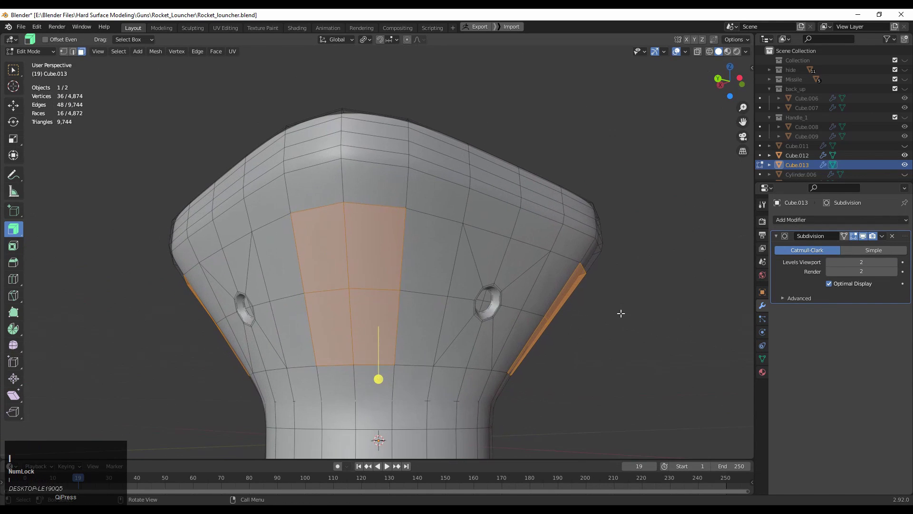
Try a 0.04 m inset of the corner patches with a -0.101 m inward extrusion and scaled floors, and undo it
key(i)
click(635, 316)
middle_drag(635, 316, 421, 350)
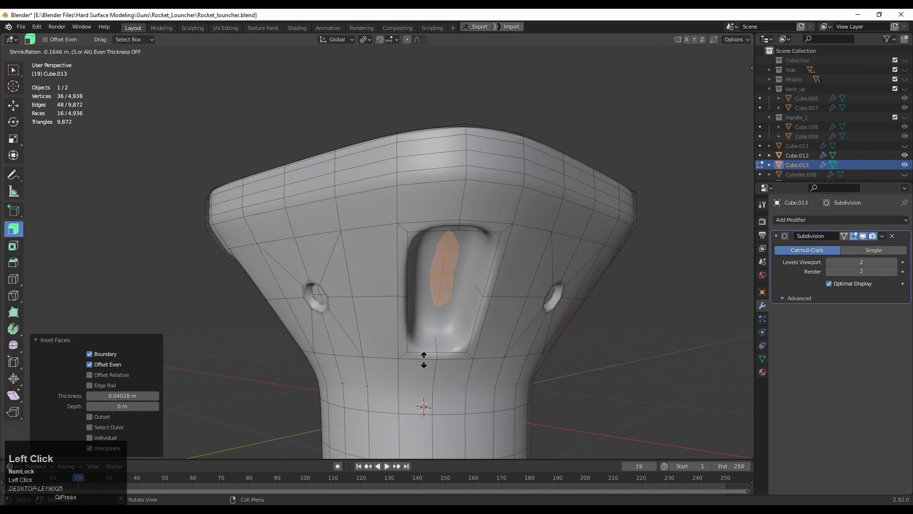
click(422, 343)
middle_drag(422, 342, 408, 391)
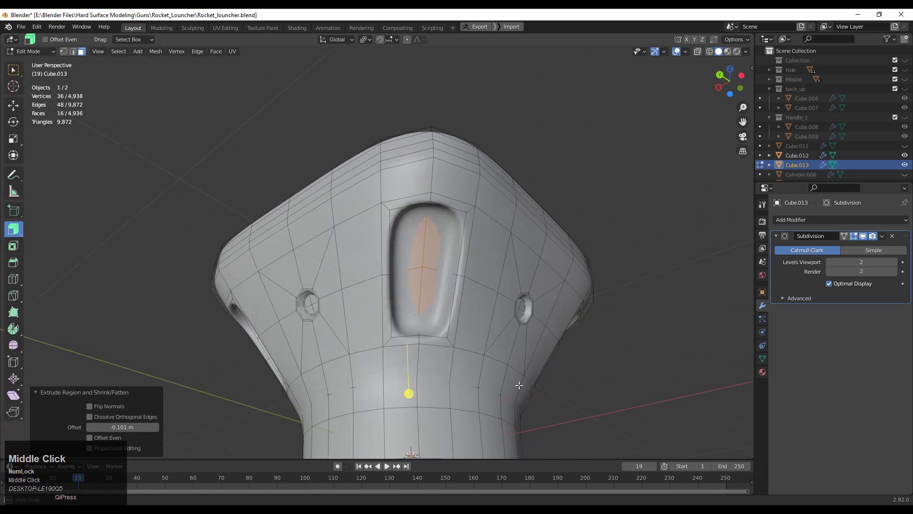
key(s)
click(504, 335)
middle_drag(618, 238, 658, 285)
key(ctrl+z)
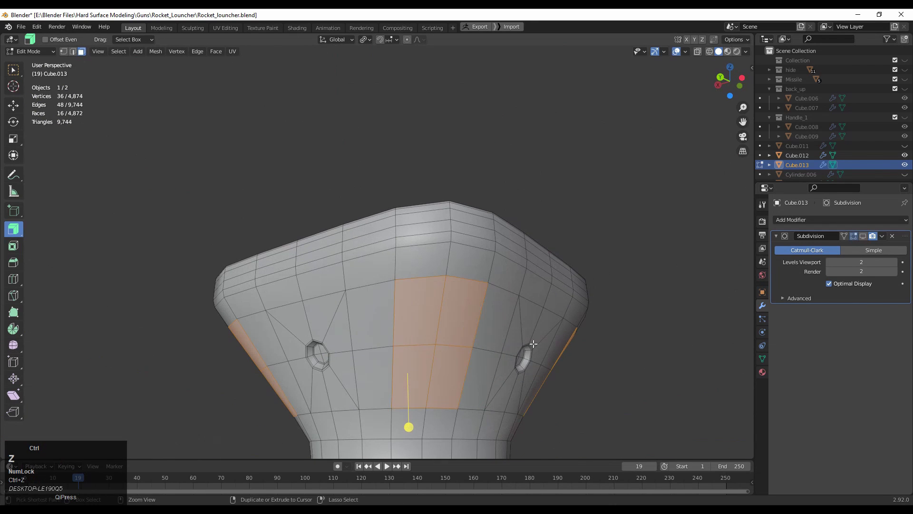
Inset the four corner patches by about 0.039 m and extrude them inward
key(i)
click(518, 359)
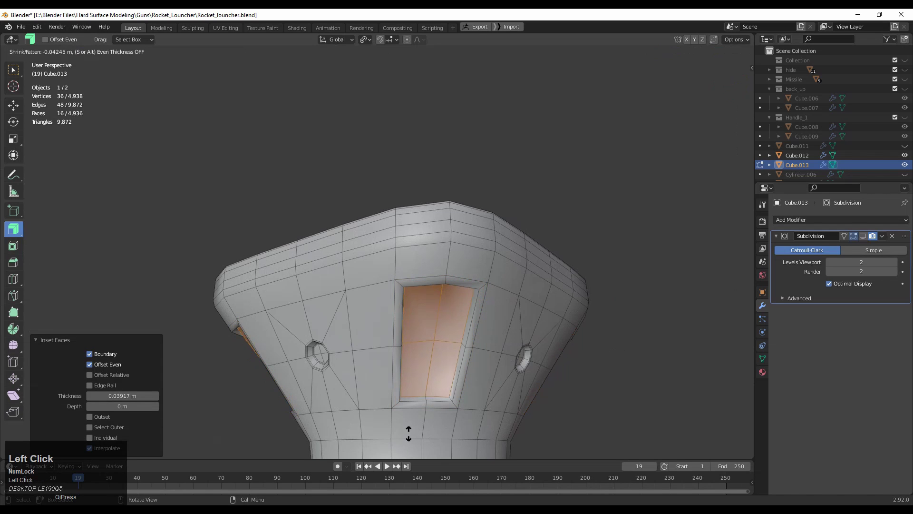
click(434, 459)
Scale the floors of the four corner recesses and inset the floor faces
middle_drag(640, 378, 453, 221)
key(s)
ctrl+click(570, 353)
key(s)
ctrl+click(594, 359)
key(i)
click(642, 347)
Turn on the Subdivision modifier's viewport display for the handle and resume editing its mesh
key(Tab)
click(863, 235)
key(Tab)
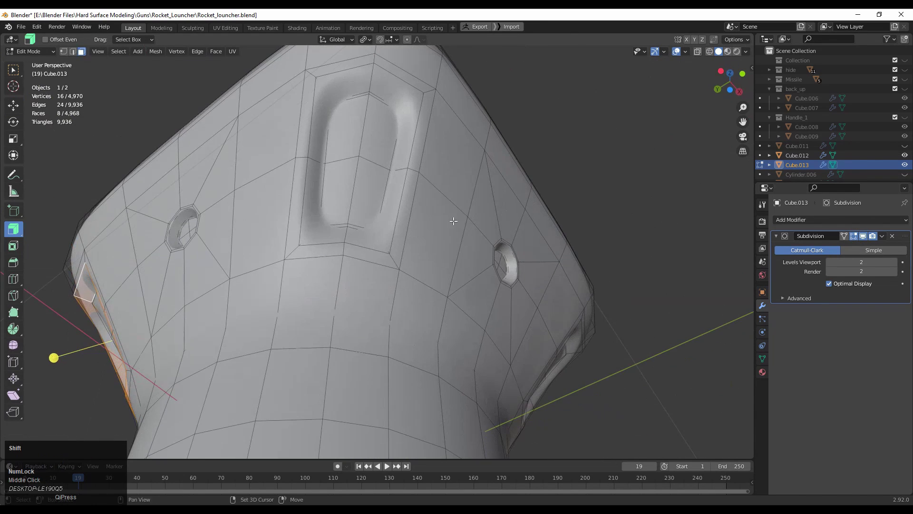
Select the rings of wall faces in all four corner recesses and inset them by about 0.019 m
alt+shift+click(371, 81)
middle_drag(504, 177, 436, 189)
middle_drag(501, 245, 427, 190)
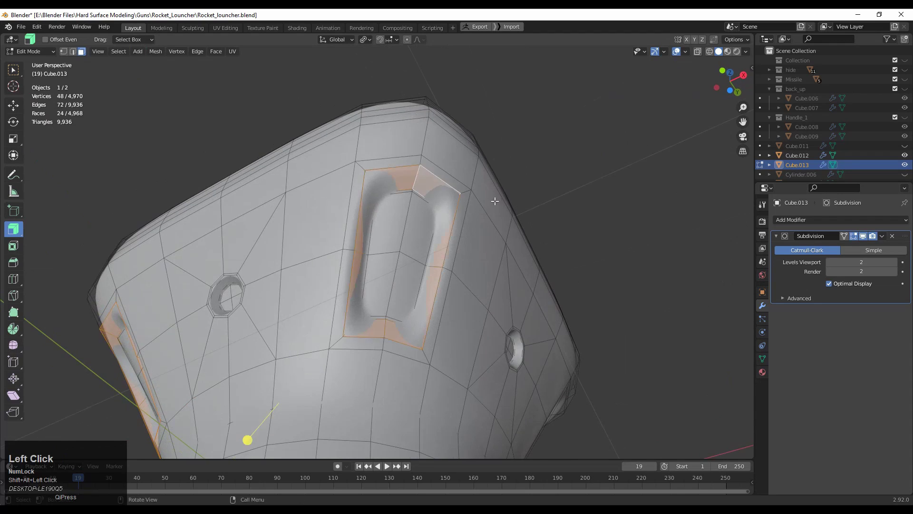
middle_drag(494, 201, 411, 204)
middle_drag(597, 252, 644, 285)
key(i)
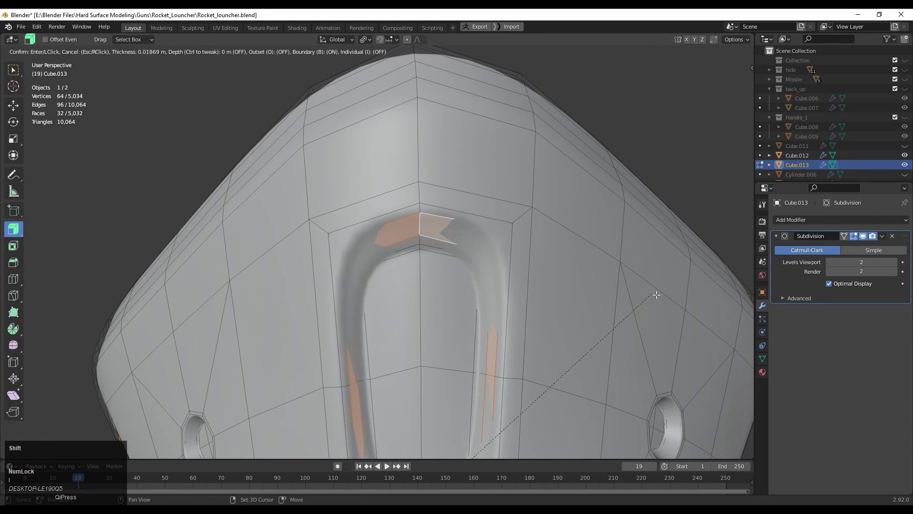
click(669, 296)
Toggle the Subdivision modifier's viewport display, return to Object Mode and deselect the handle
click(864, 236)
ctrl+middle_drag(599, 257, 877, 235)
key(Tab)
click(569, 258)
middle_drag(570, 258, 525, 316)
ctrl+middle_drag(525, 316, 526, 273)
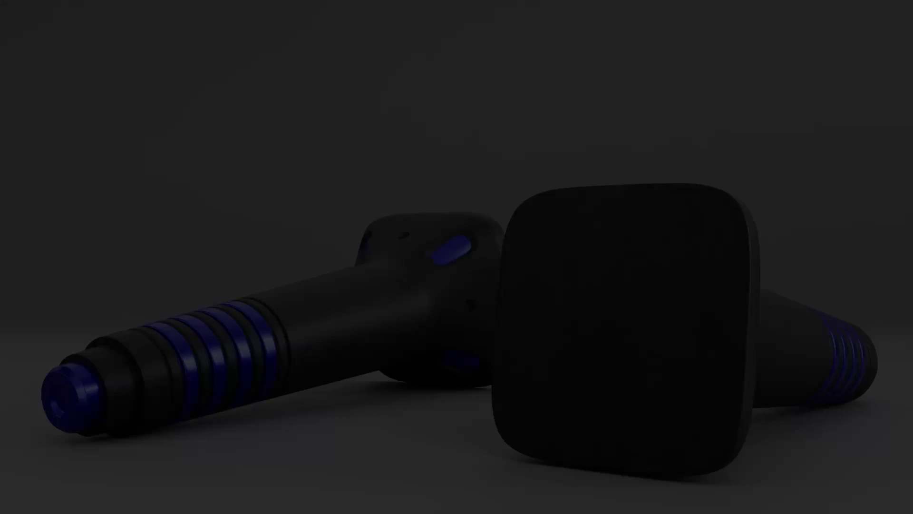